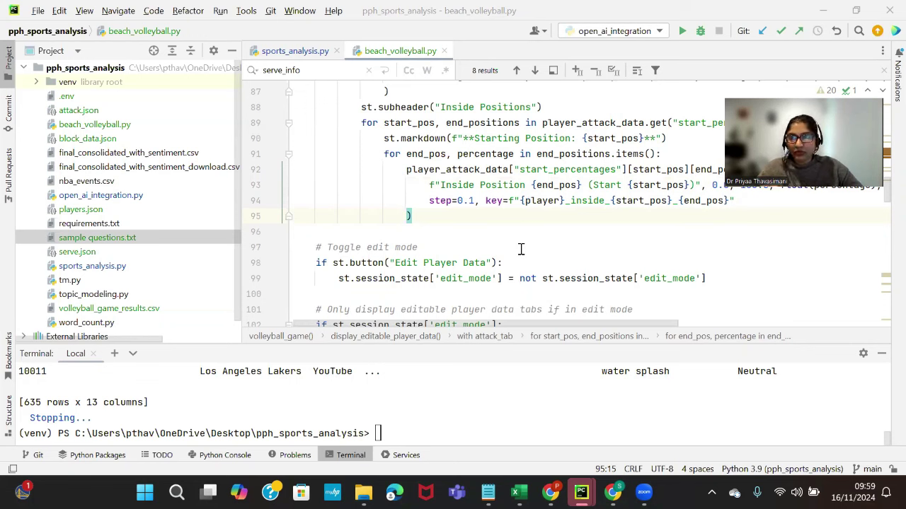
- Open sports_analysis.py, dismiss the Duet Display update notice and launch the app with "streamlit run sports_analysis.py" in the terminal
left_click(305, 51)
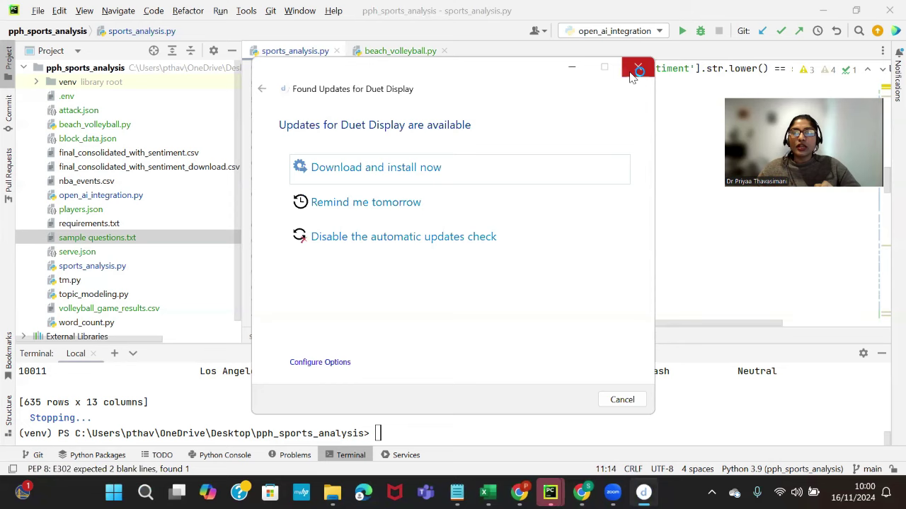
left_click(632, 73)
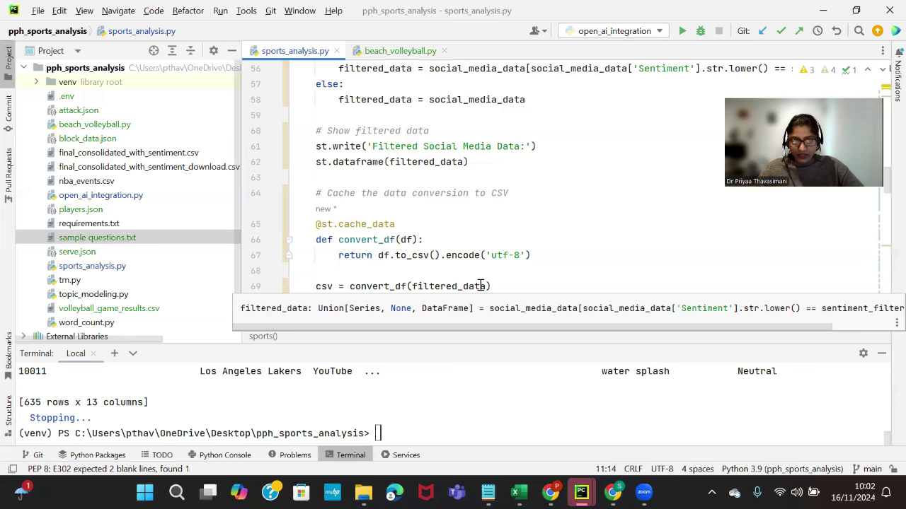
left_click(428, 434)
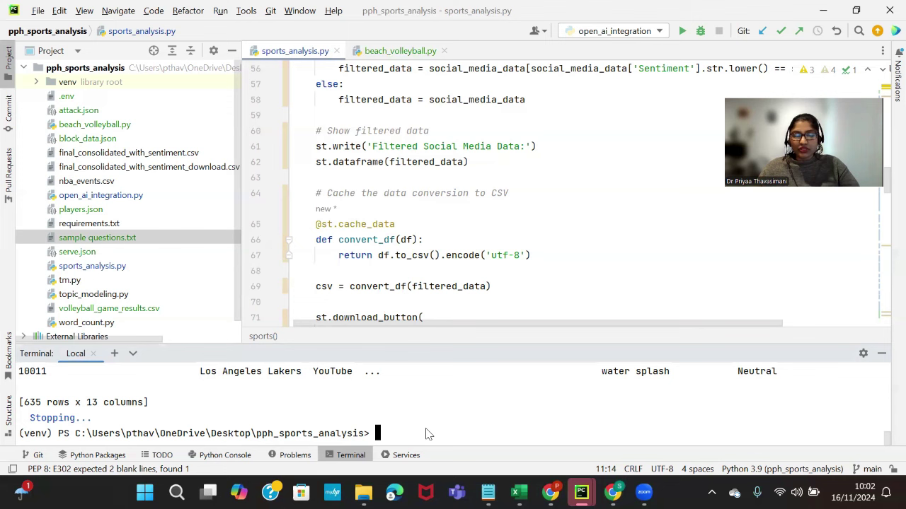
key("Up")
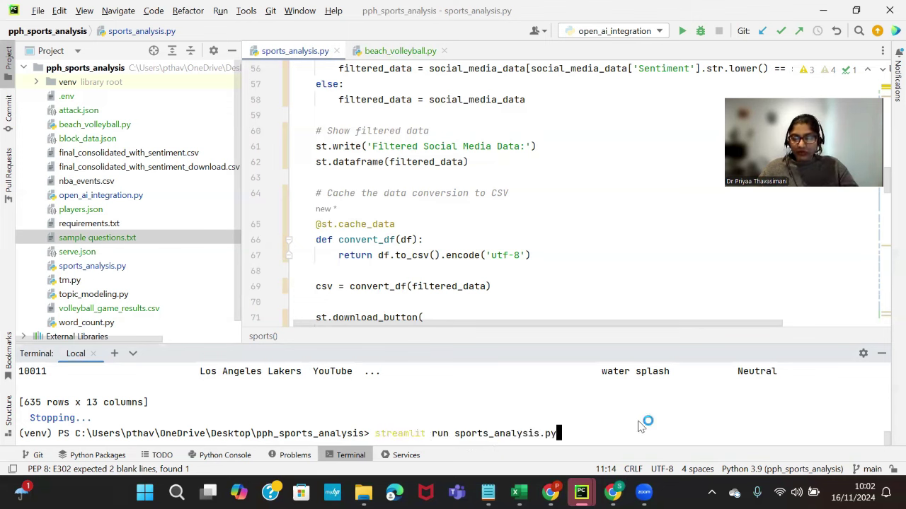
key("Return")
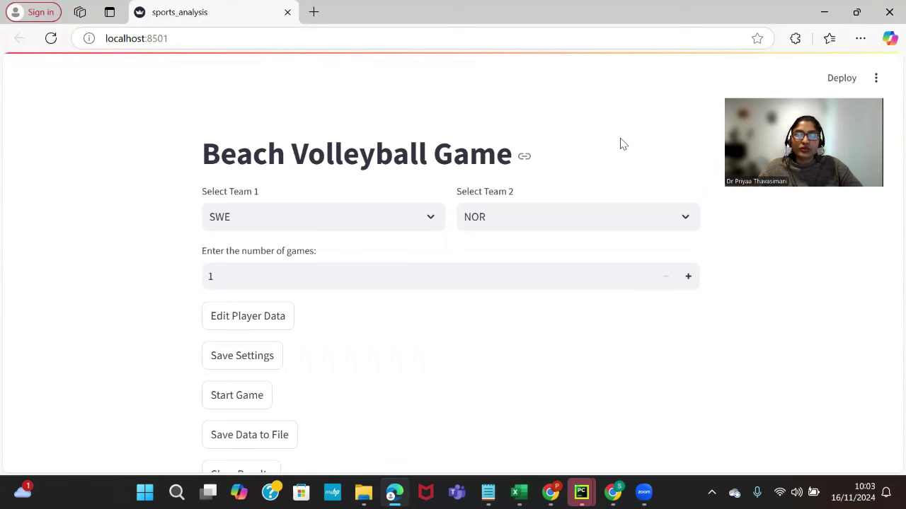
- Download the NBA events data as CSV from the running sports app and open the downloaded file in Excel
scroll(536, 394, "down", 5)
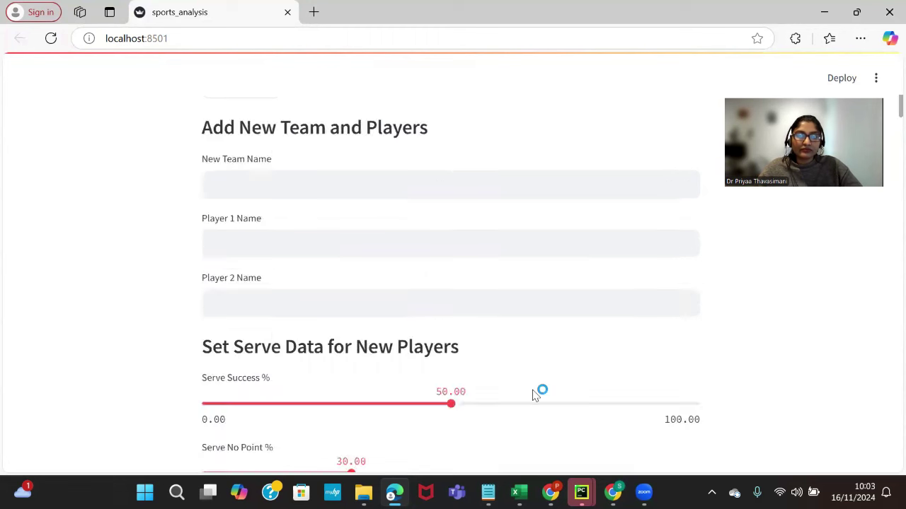
left_click(420, 218)
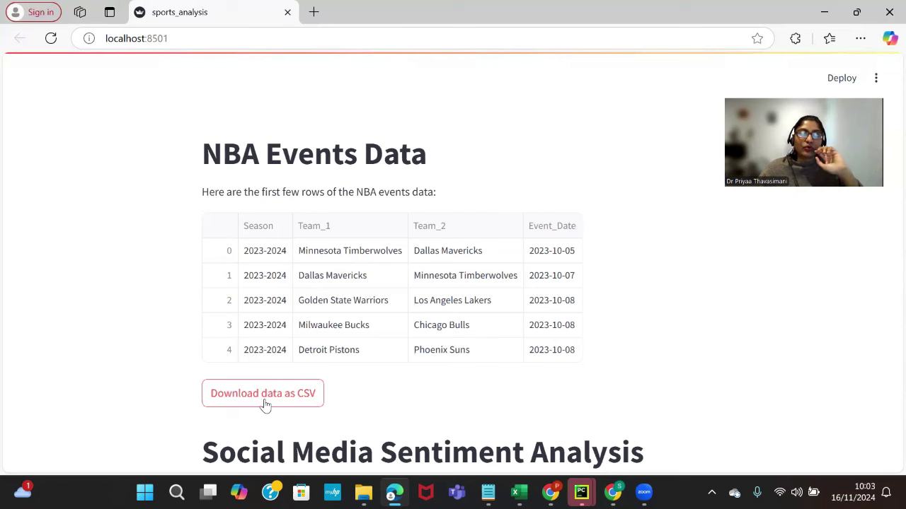
left_click(264, 400)
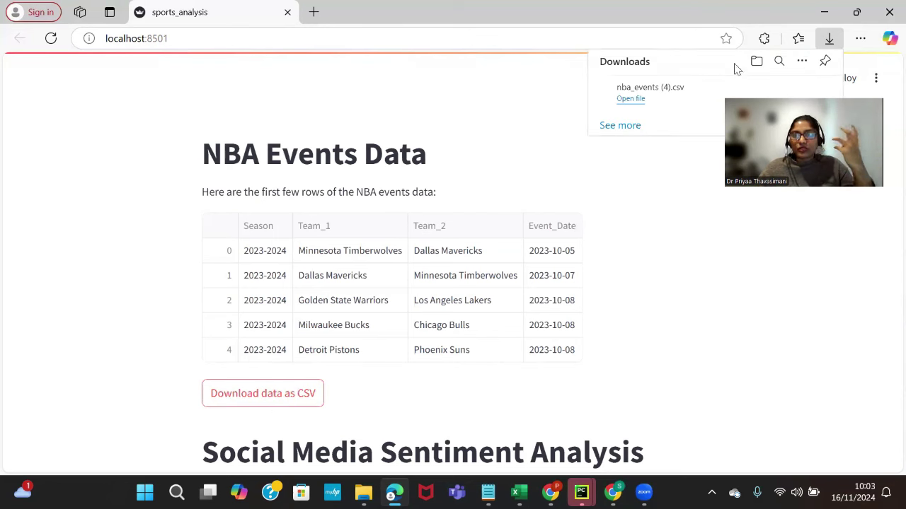
left_click(631, 99)
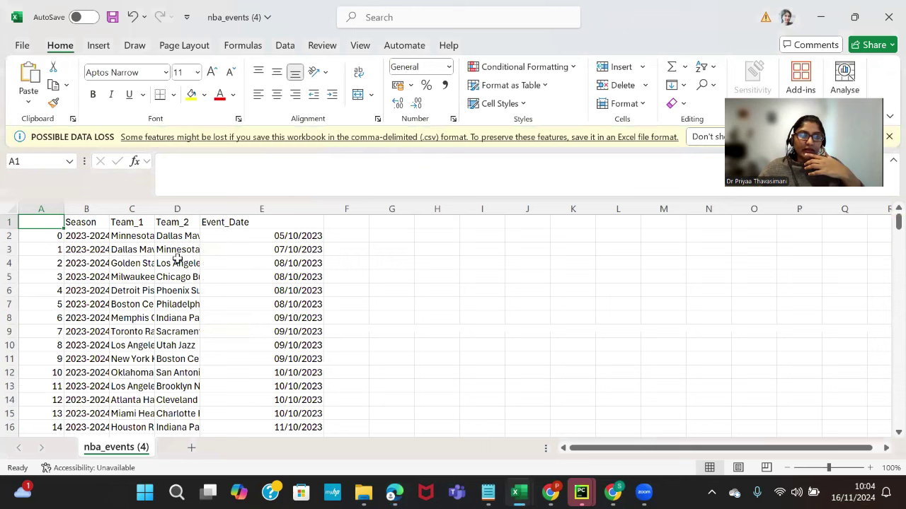
- Widen the Season column and look through the NBA events rows down to the end of the sheet
left_click_drag(110, 209, 216, 195)
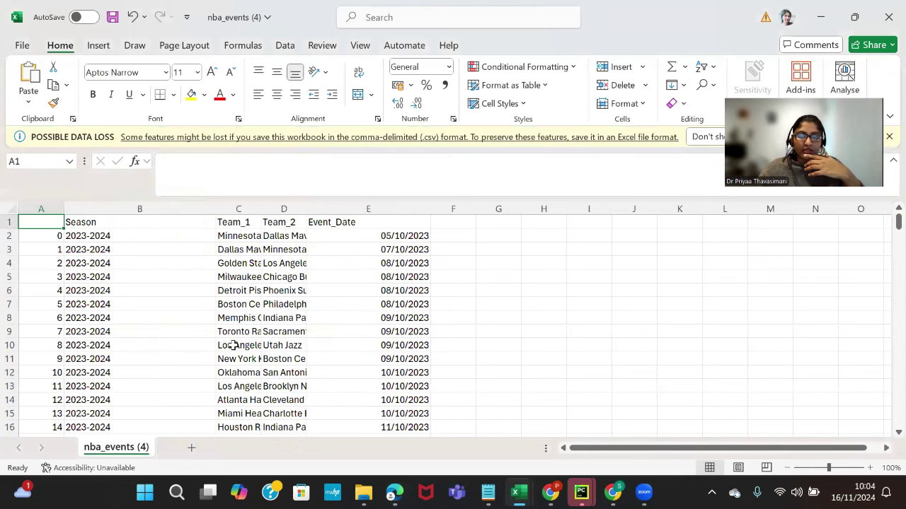
scroll(234, 346, "down", 12)
scroll(233, 346, "down", 20)
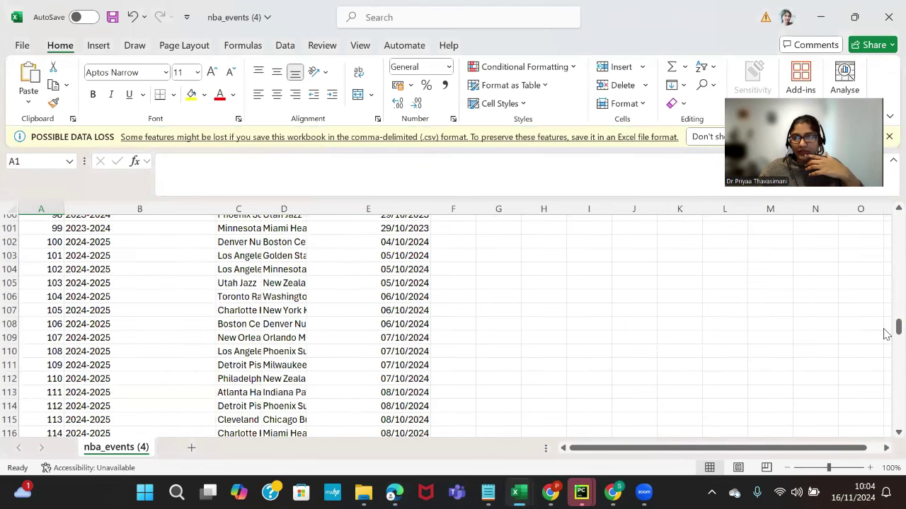
left_click_drag(896, 325, 886, 433)
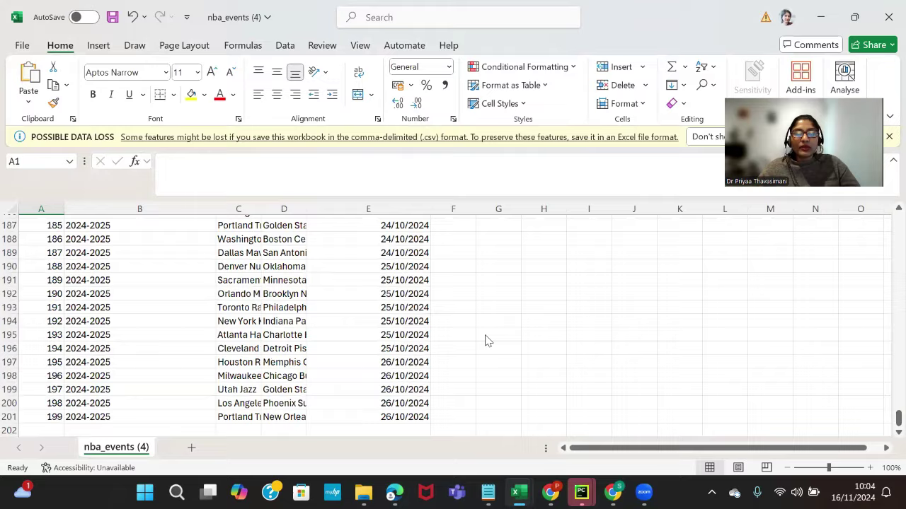
- Switch back to the sports app in the browser and filter the social media data by Positive sentiment
key("alt+Tab")
key("alt+Tab")
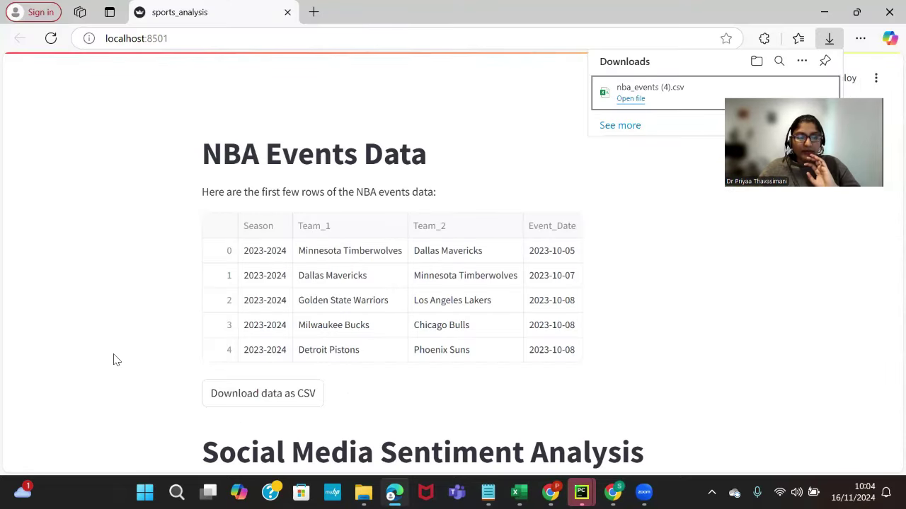
scroll(113, 360, "down", 5)
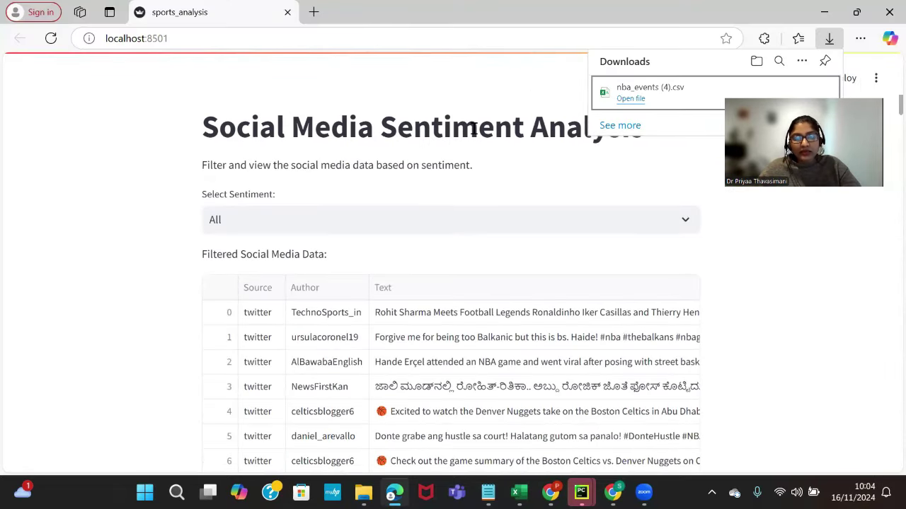
left_click(266, 223)
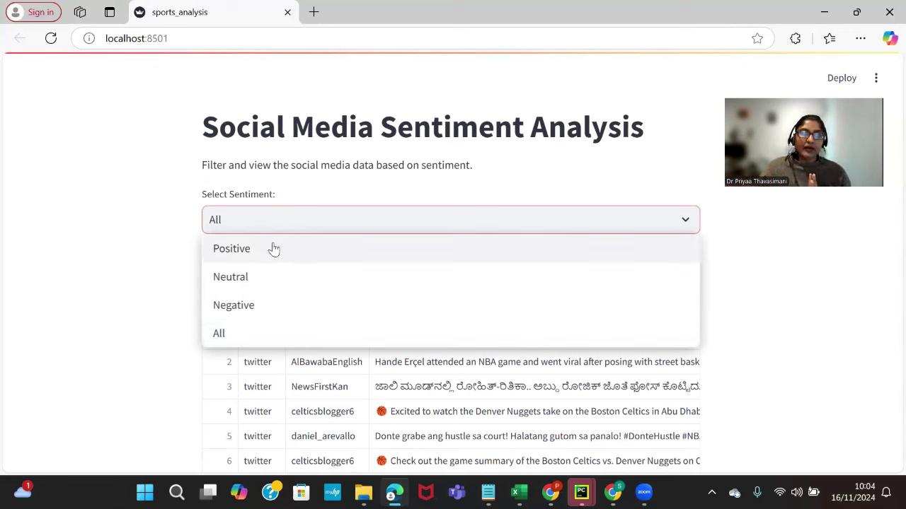
left_click(274, 250)
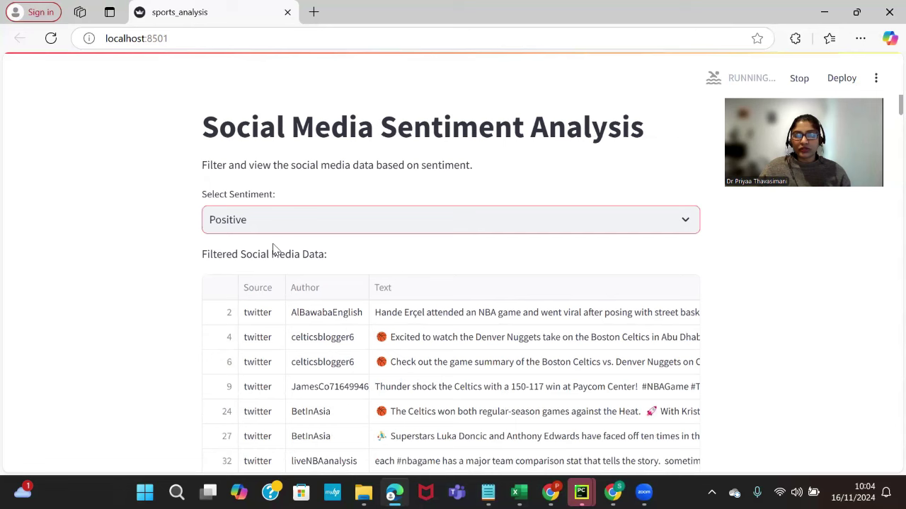
- Change the sentiment filter to Neutral and examine the sentiment and text columns of the filtered table
scroll(504, 345, "right", 5)
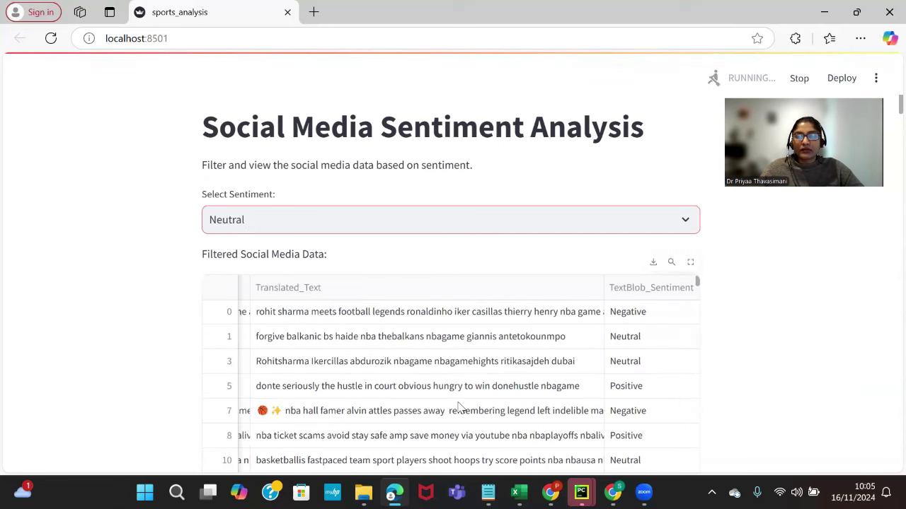
scroll(458, 406, "left", 5)
scroll(456, 405, "left", 3)
scroll(456, 405, "right", 8)
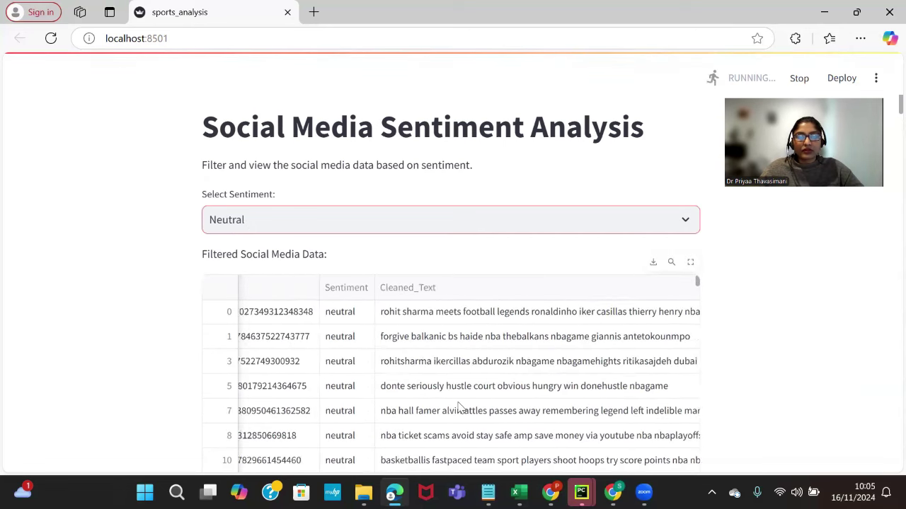
scroll(362, 440, "down", 3)
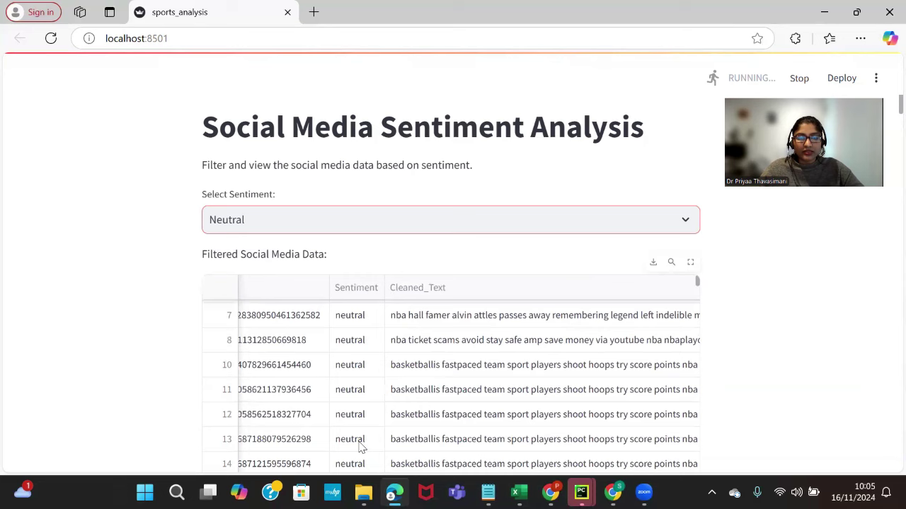
scroll(362, 440, "up", 3)
- Set the sentiment filter to Positive and examine the matching posts across the table's rows and columns
left_click(331, 225)
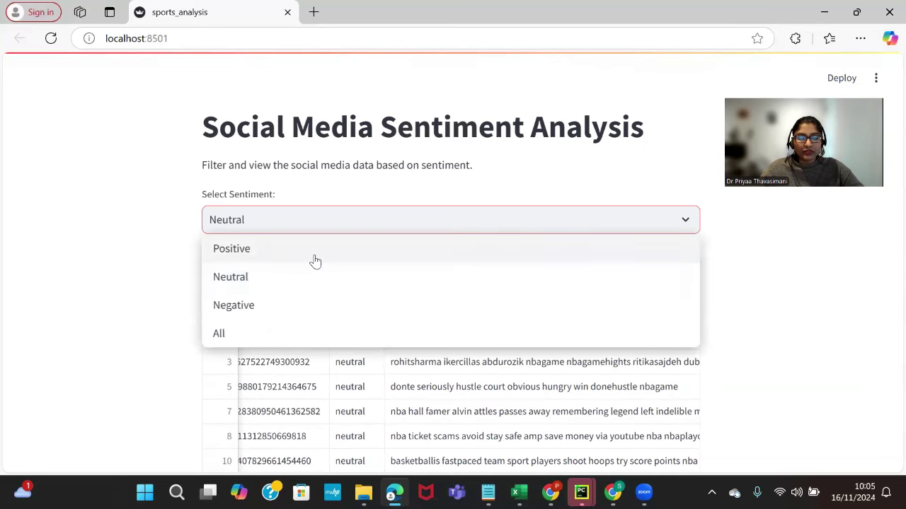
left_click(313, 256)
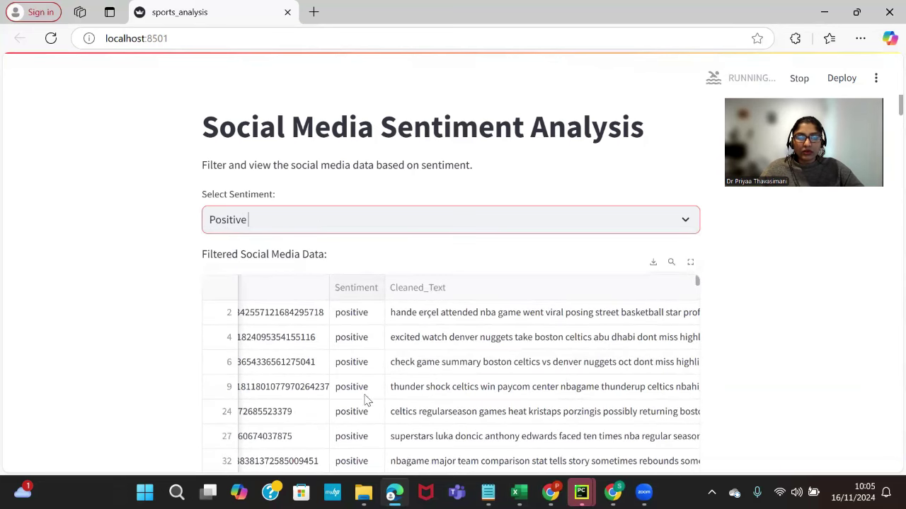
scroll(366, 418, "down", 2)
scroll(366, 417, "down", 15)
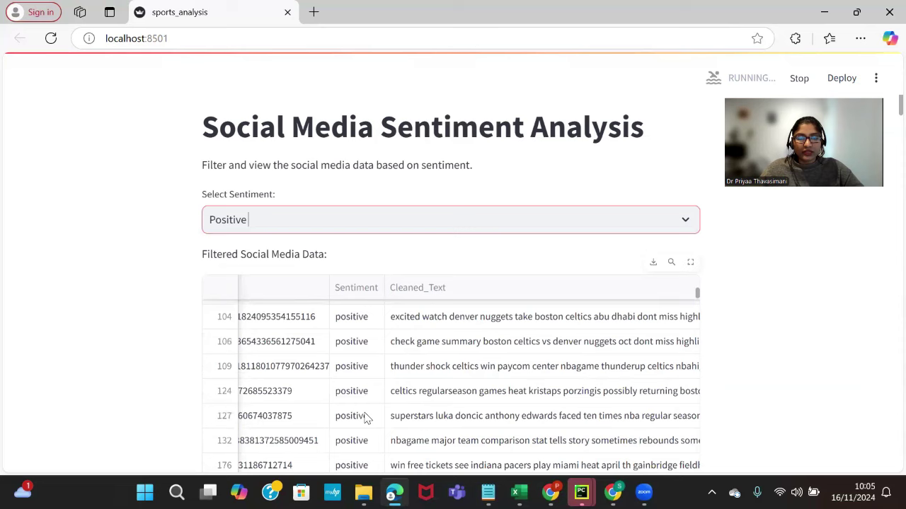
scroll(366, 417, "down", 10)
scroll(366, 417, "left", 3)
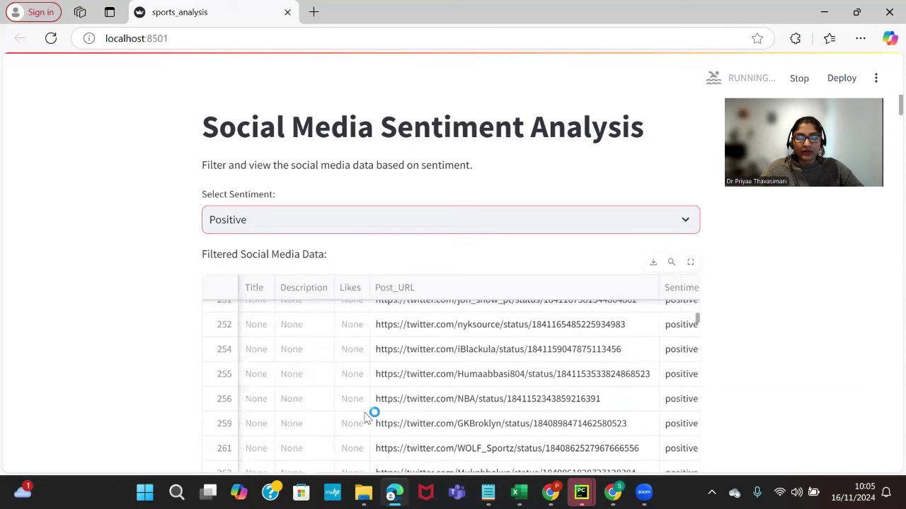
scroll(366, 417, "right", 6)
scroll(366, 417, "down", 5)
scroll(366, 417, "left", 2)
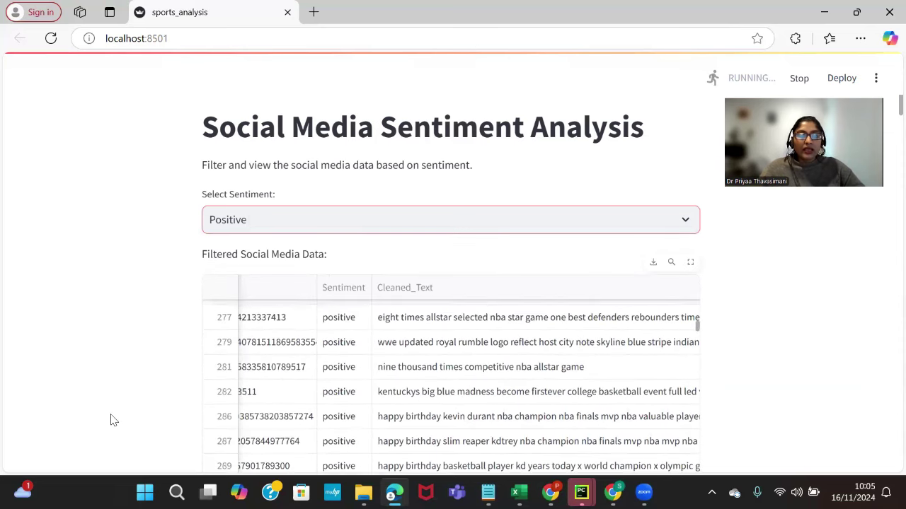
- Choose Social Searcher Sentiment as the sentiment source and check the counts of the neutral, positive and negative pie slices
scroll(128, 401, "down", 6)
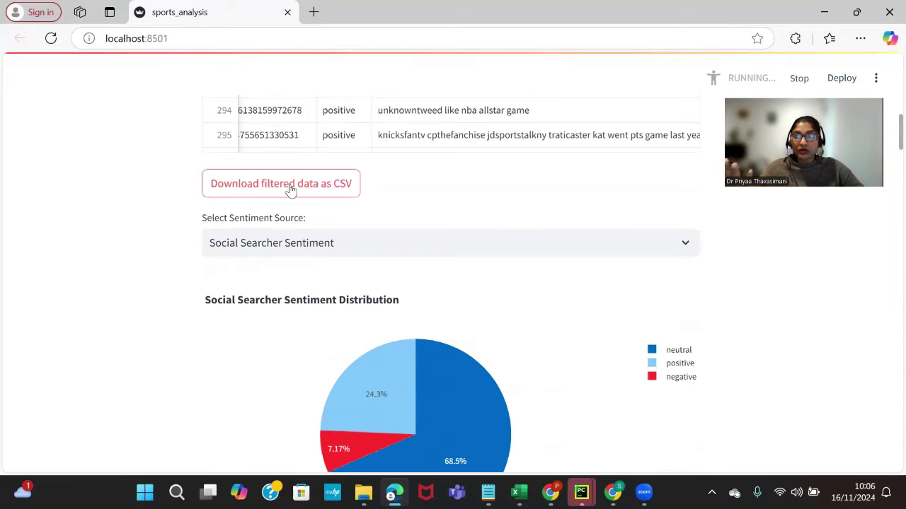
scroll(105, 192, "up", 3)
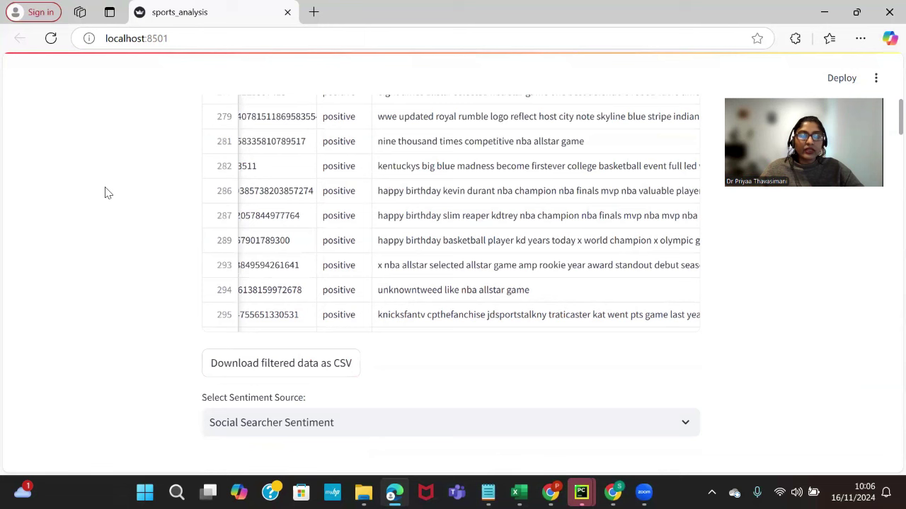
scroll(326, 382, "down", 3)
left_click(311, 256)
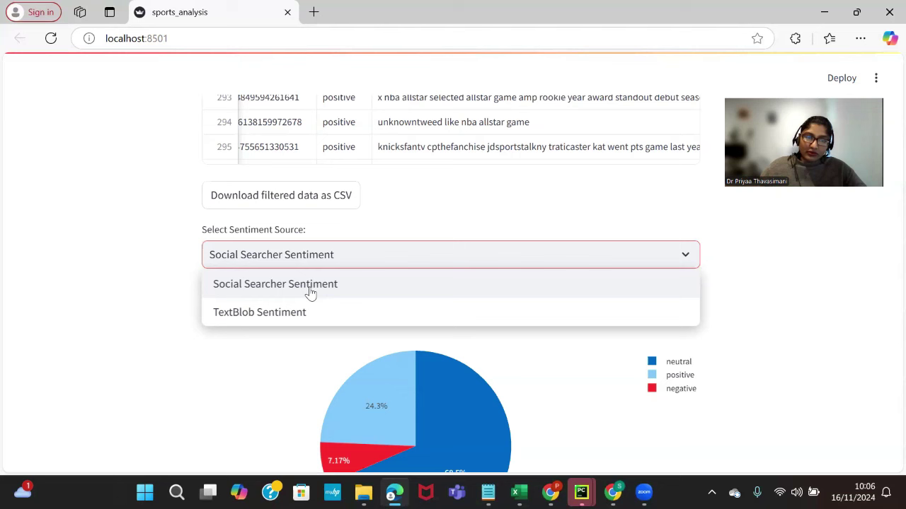
left_click(310, 293)
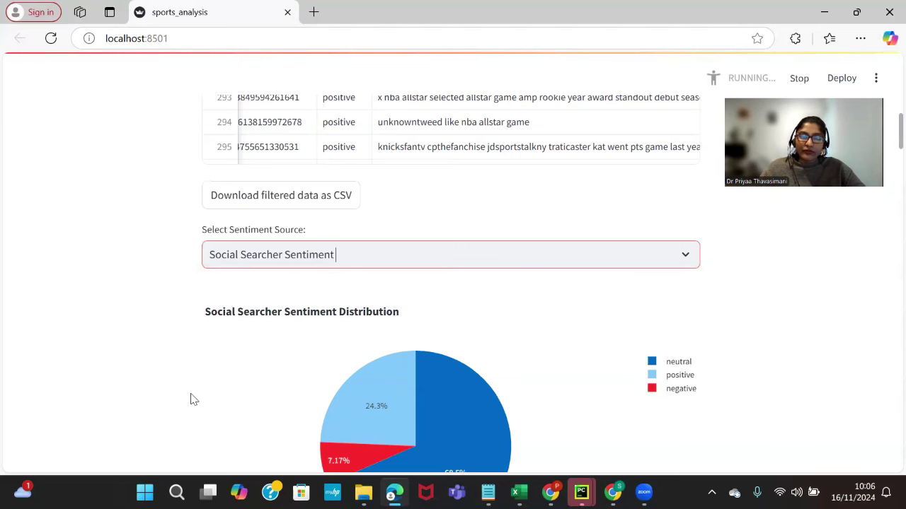
scroll(168, 414, "down", 3)
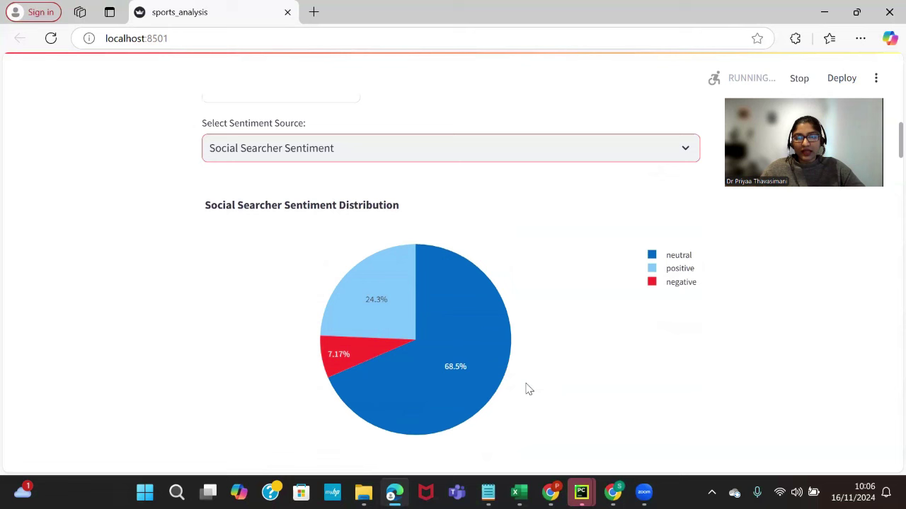
mouse_move(467, 370)
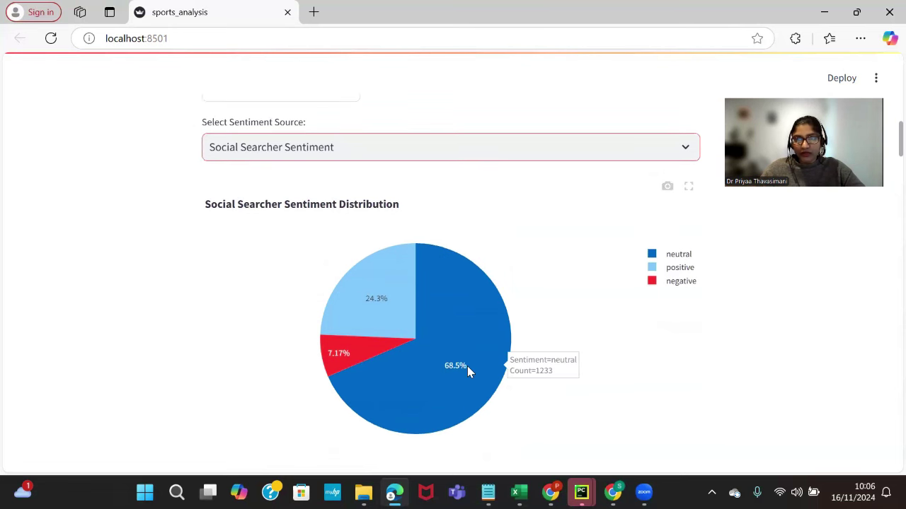
mouse_move(395, 315)
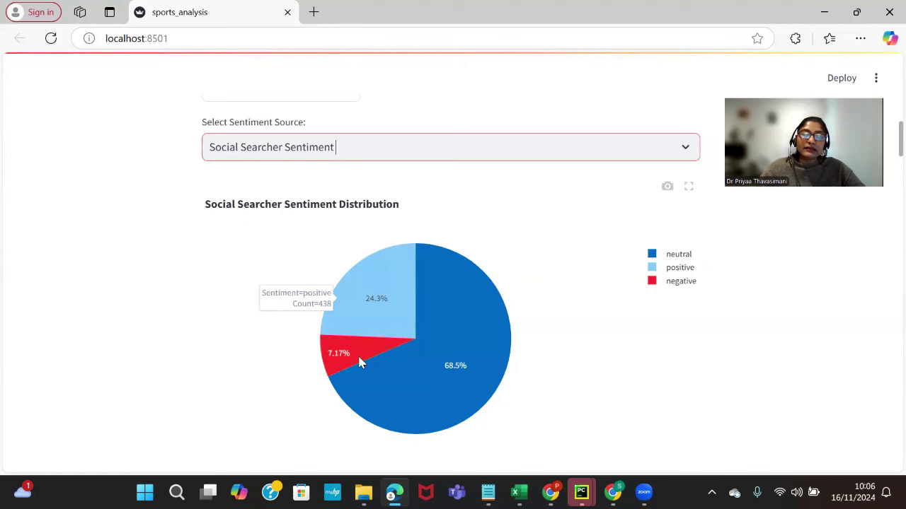
mouse_move(360, 362)
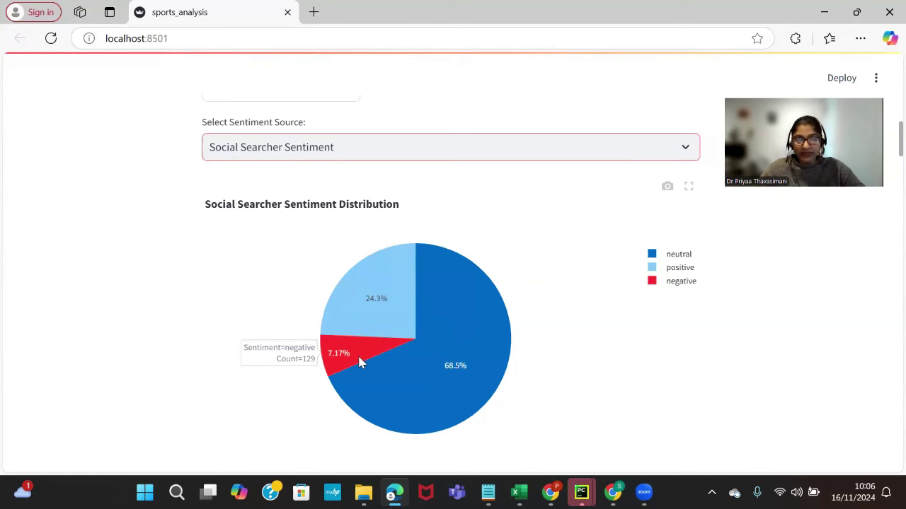
- Set the sentiment source to TextBlob Sentiment and view its distribution pie chart and bar chart
left_click(310, 152)
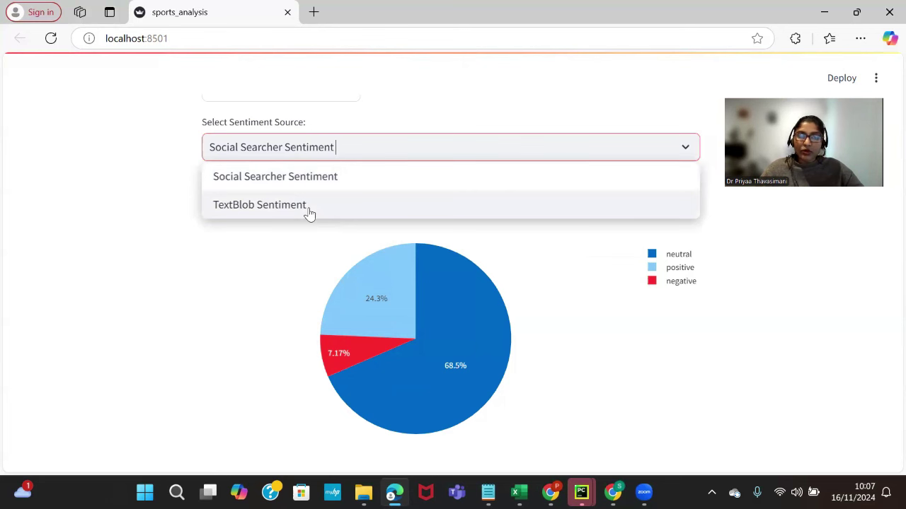
left_click(309, 209)
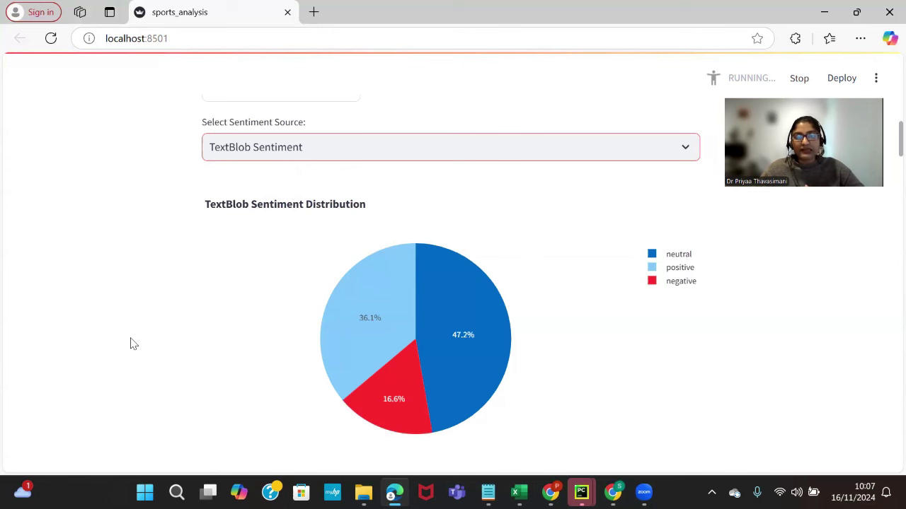
scroll(543, 366, "down", 3)
scroll(543, 366, "down", 3)
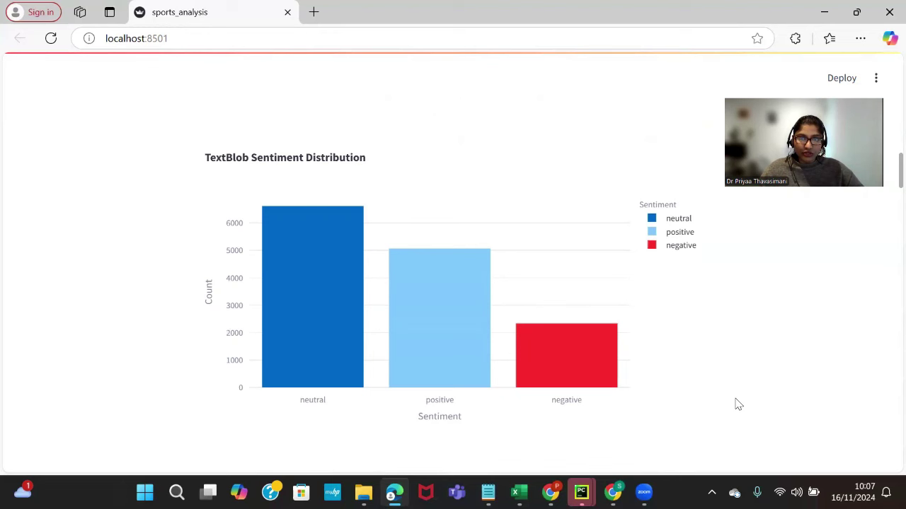
- Check the counts of the neutral, positive and negative bars in the TextBlob Sentiment Distribution chart
scroll(738, 404, "down", 1)
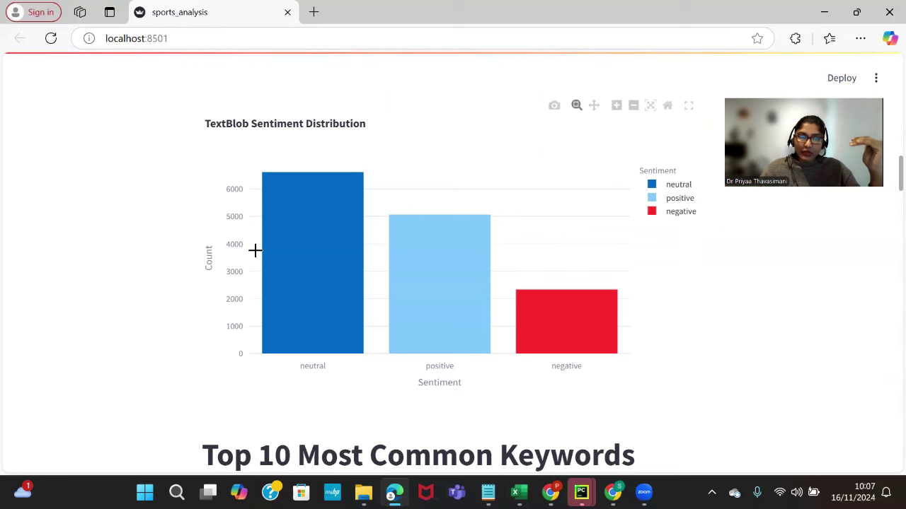
mouse_move(320, 264)
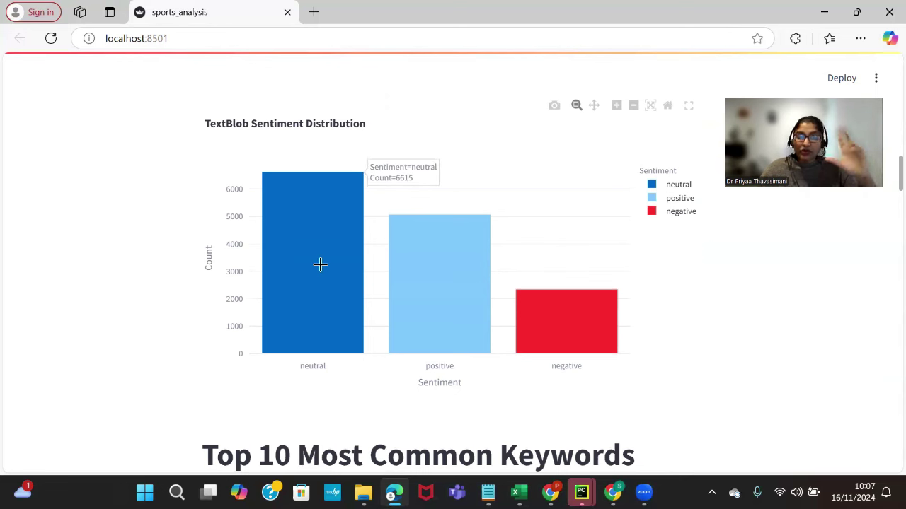
mouse_move(449, 269)
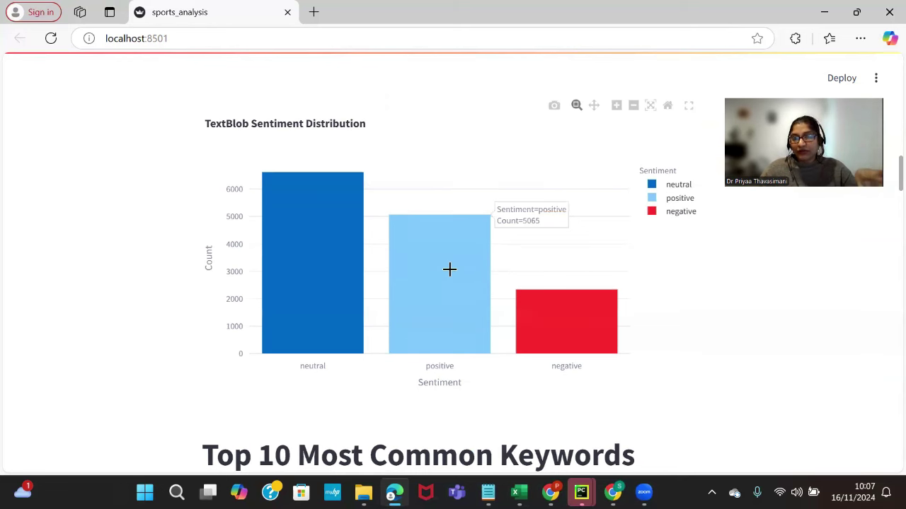
mouse_move(564, 306)
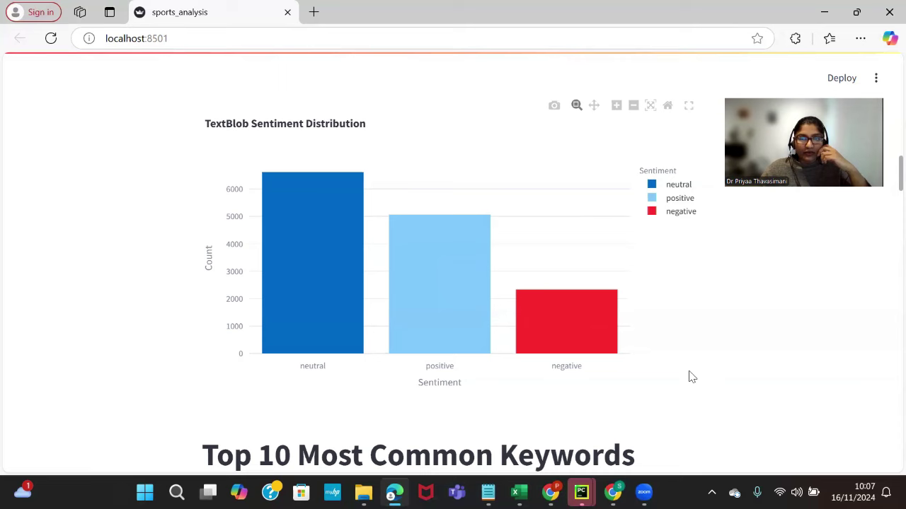
- Examine the Top 10 Most Common Keywords chart, checking the nba bar's count, and view the Word Cloud
scroll(688, 374, "down", 4)
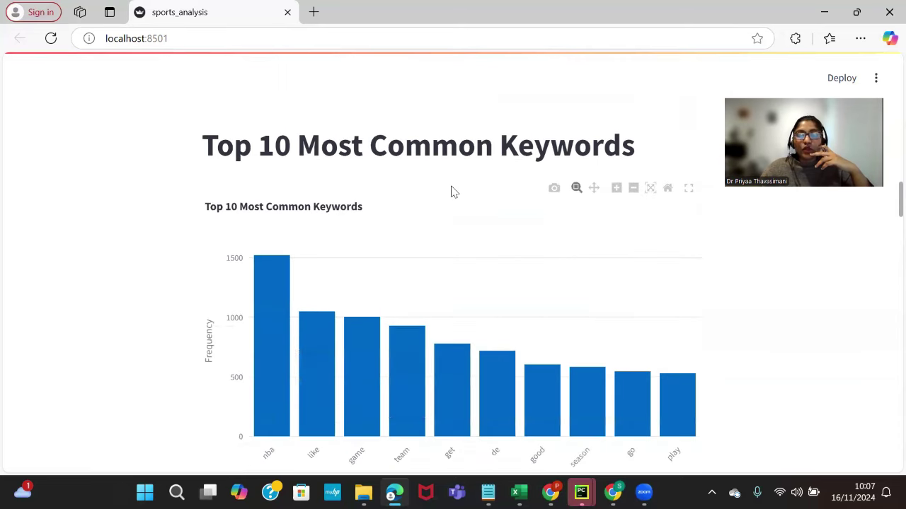
scroll(172, 253, "down", 1)
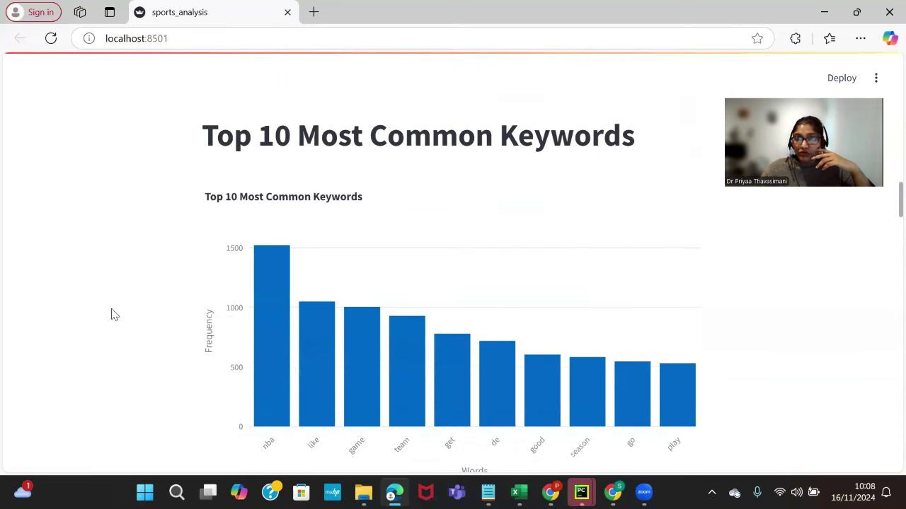
scroll(114, 314, "down", 1)
scroll(111, 314, "down", 1)
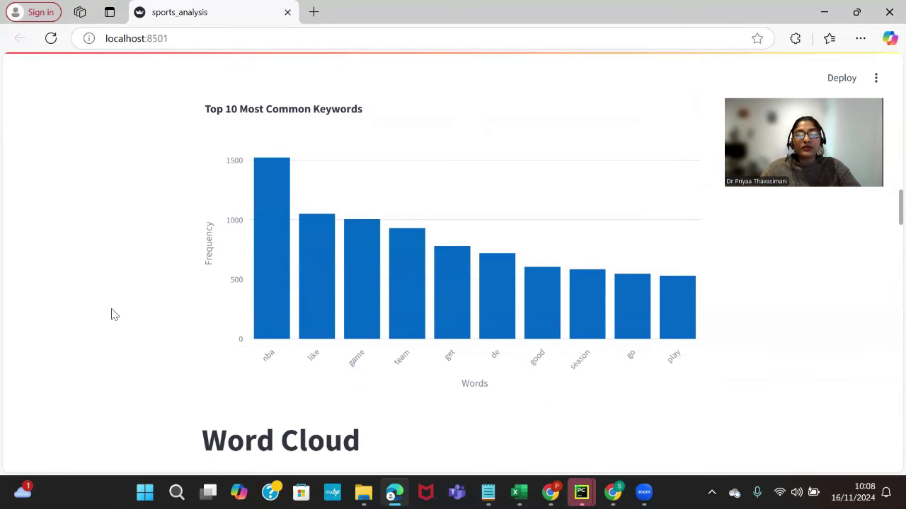
mouse_move(263, 209)
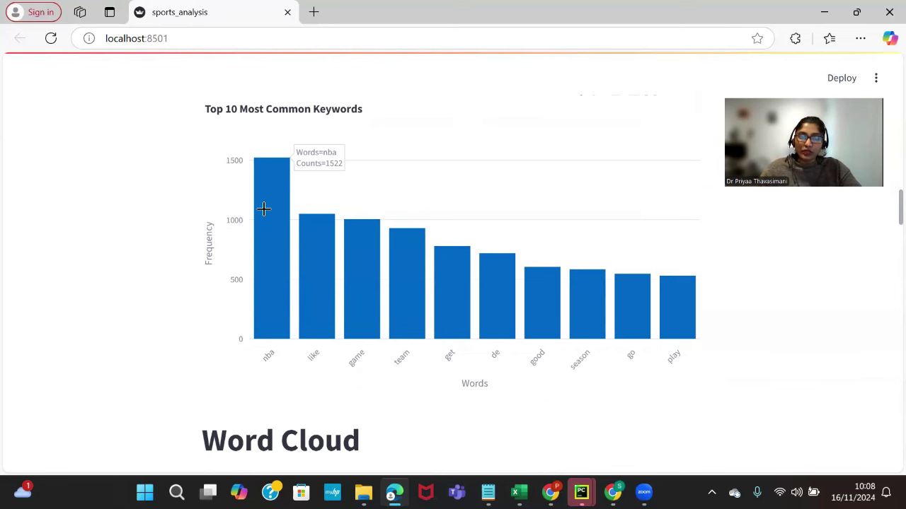
scroll(159, 334, "down", 5)
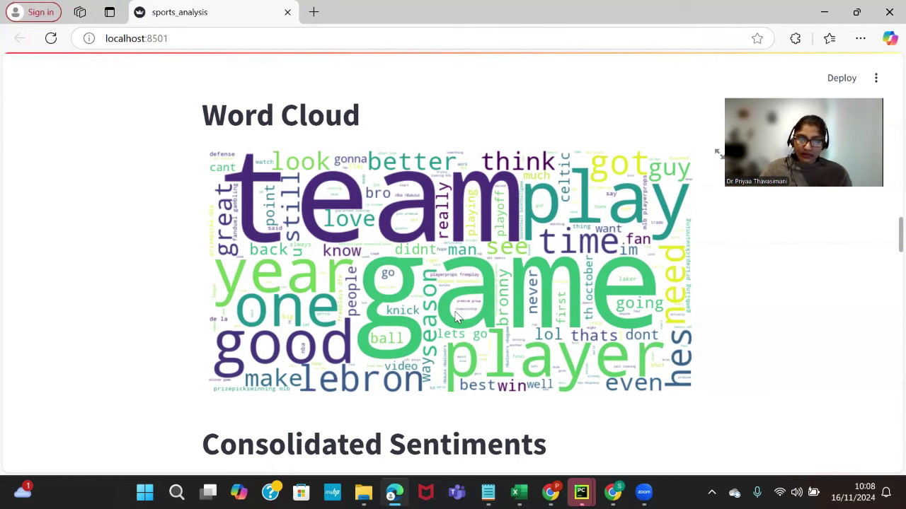
scroll(176, 366, "down", 1)
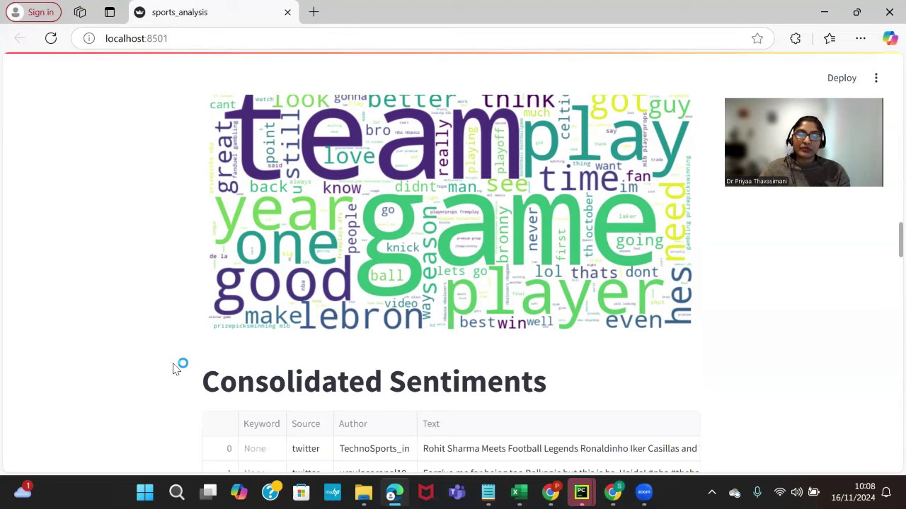
- Examine the Consolidated Sentiments table's columns and its rows of twitter and dailymotion posts
scroll(173, 389, "down", 3)
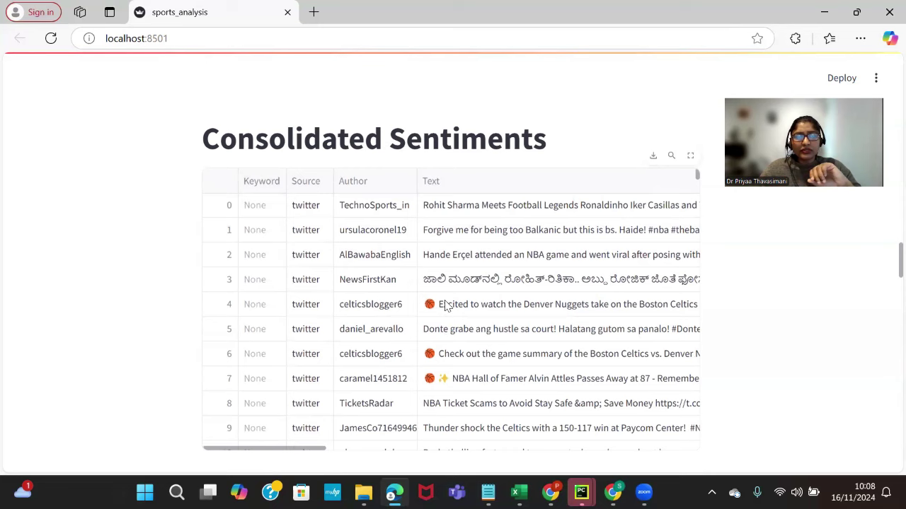
scroll(446, 304, "right", 5)
scroll(445, 304, "left", 4)
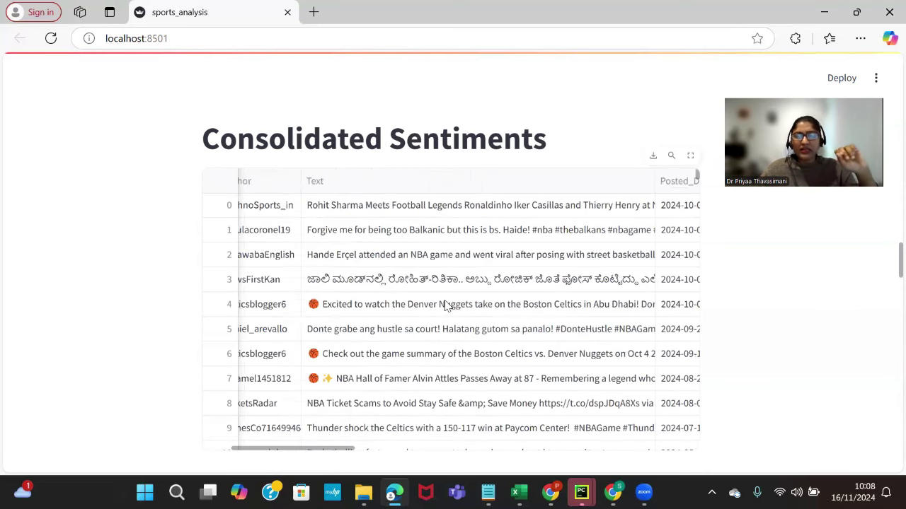
scroll(445, 306, "left", 2)
scroll(286, 336, "down", 13)
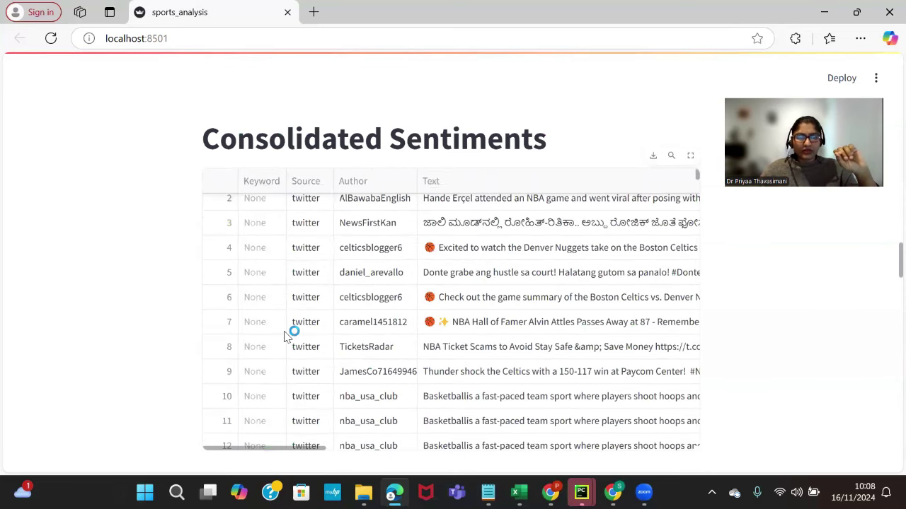
scroll(317, 392, "down", 20)
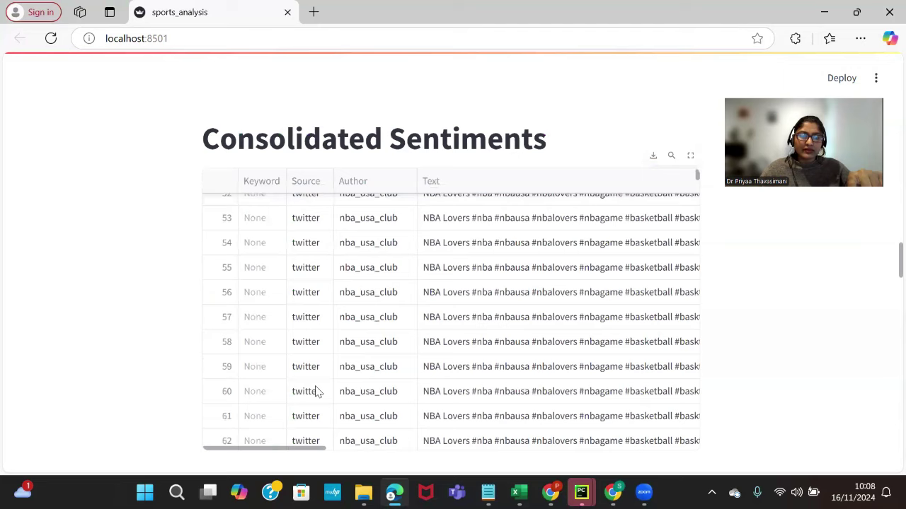
scroll(316, 392, "right", 5)
scroll(316, 392, "left", 5)
scroll(316, 394, "down", 20)
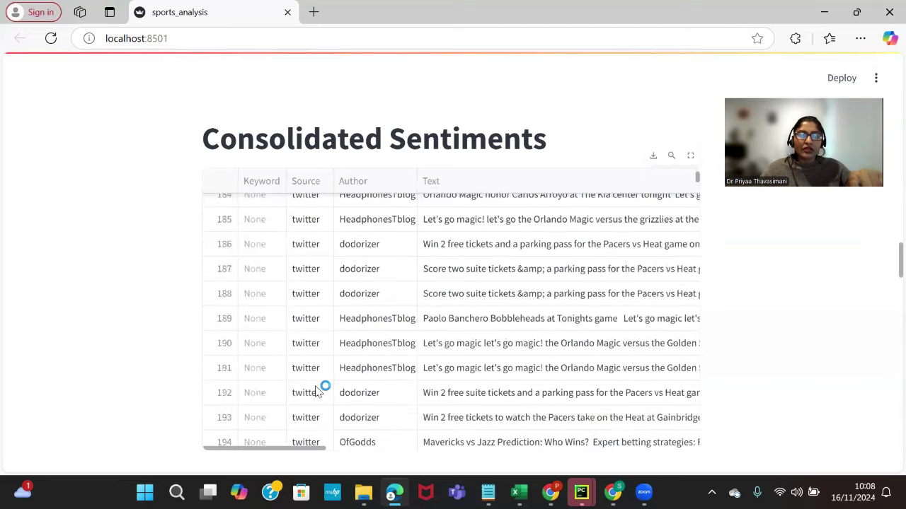
scroll(316, 393, "down", 20)
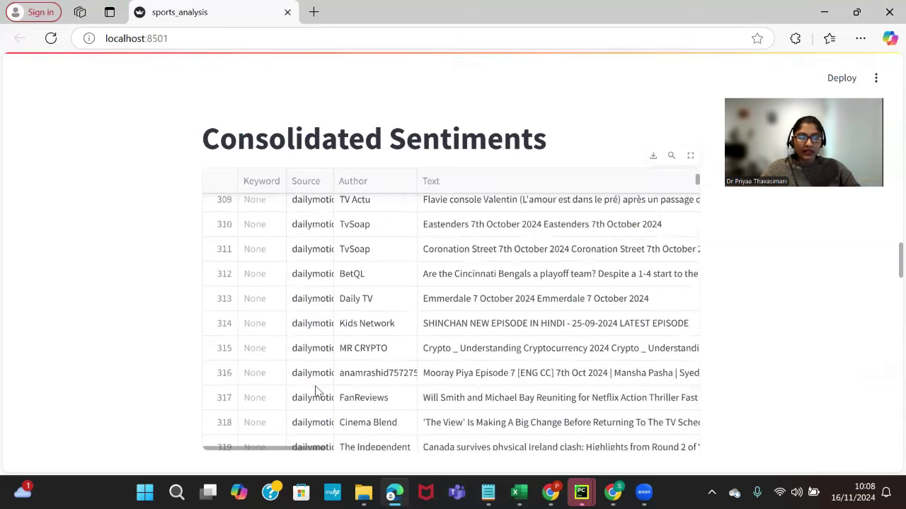
scroll(317, 391, "down", 20)
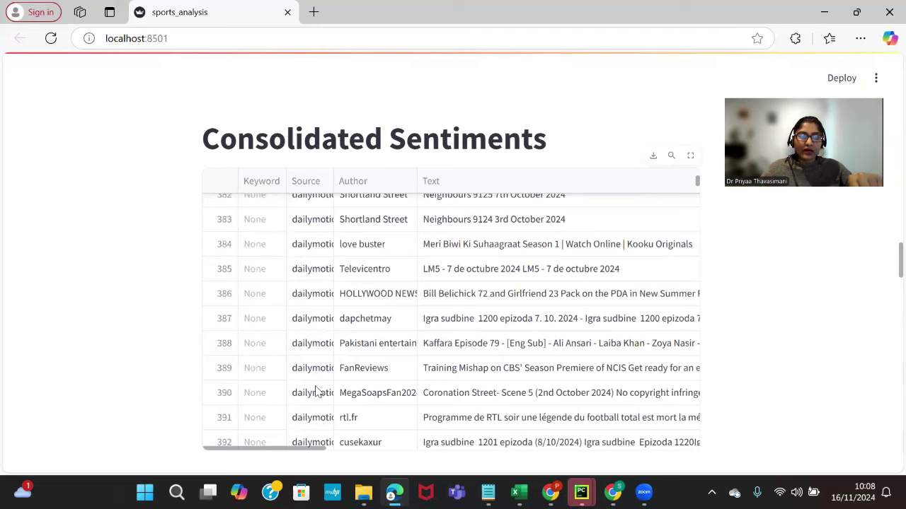
scroll(316, 393, "down", 20)
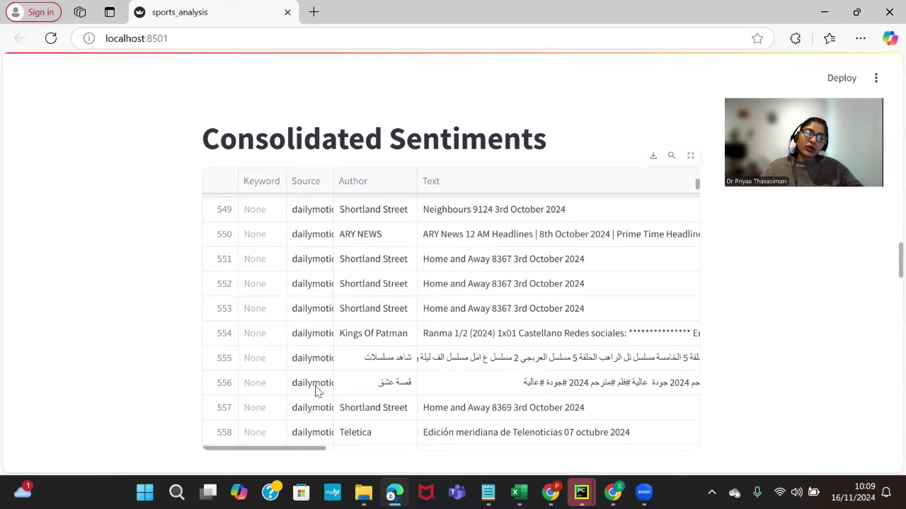
- Read further through the Consolidated Sentiments table, including its YouTube comments for the NBA Finals keyword
scroll(316, 393, "down", 4)
scroll(127, 433, "down", 3)
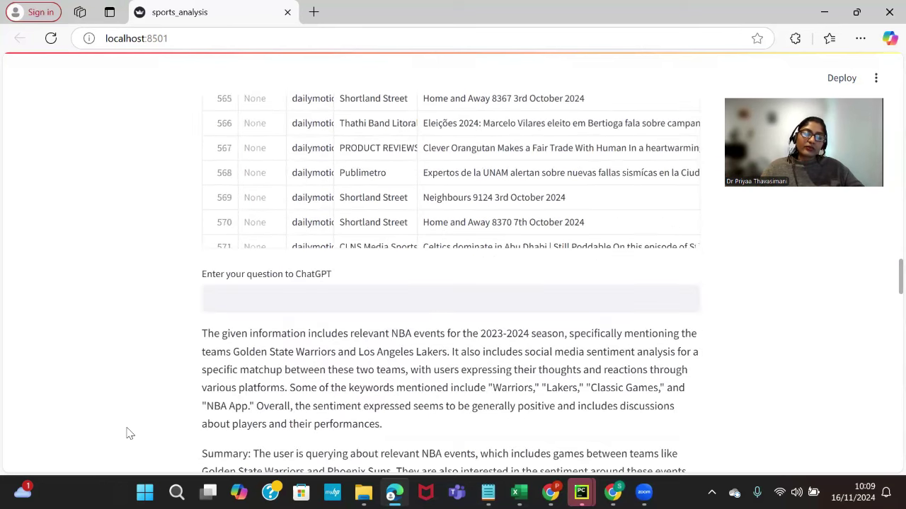
scroll(323, 177, "down", 20)
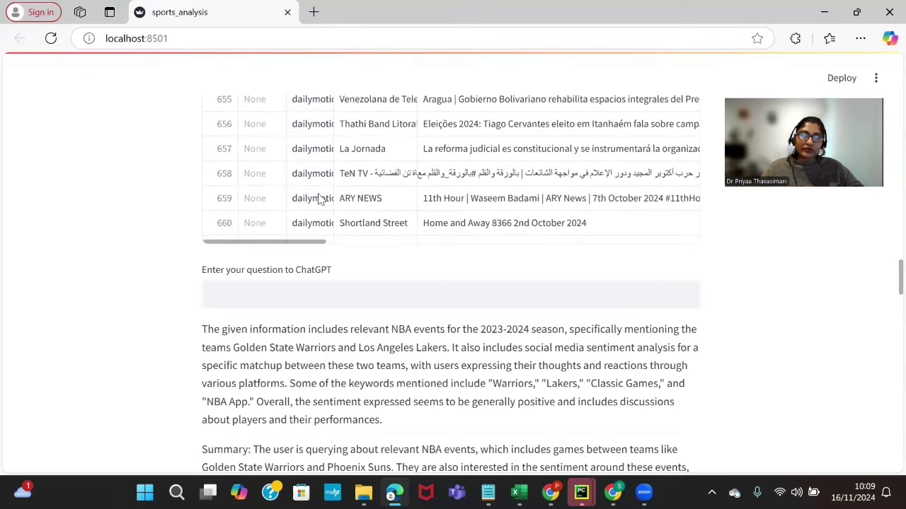
scroll(319, 198, "down", 20)
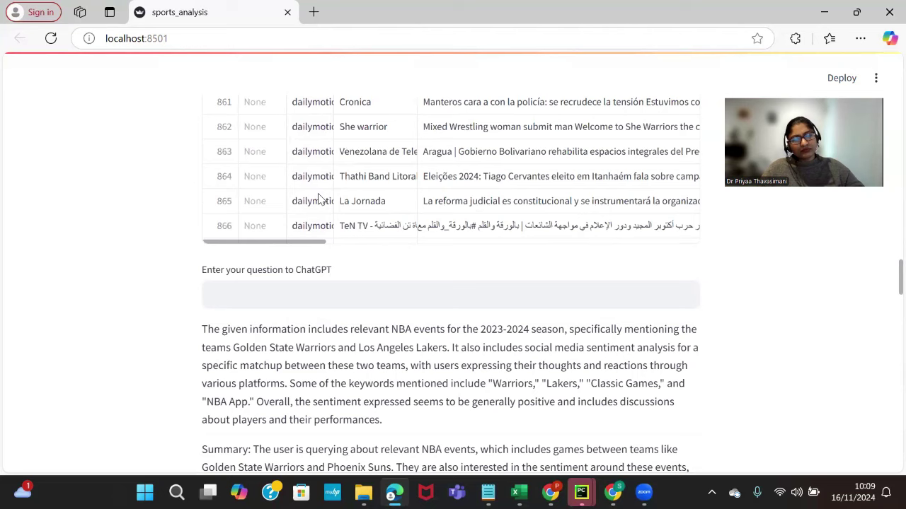
scroll(319, 198, "down", 20)
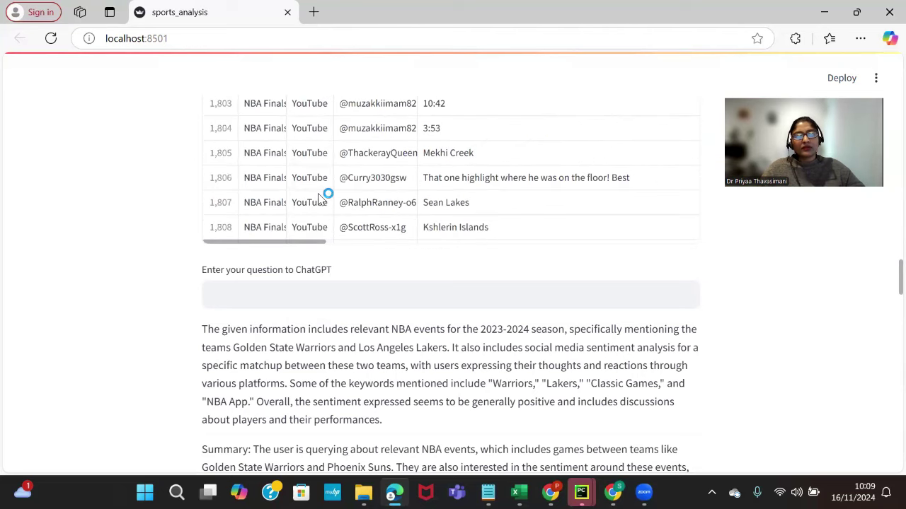
scroll(318, 198, "down", 1)
scroll(318, 198, "down", 6)
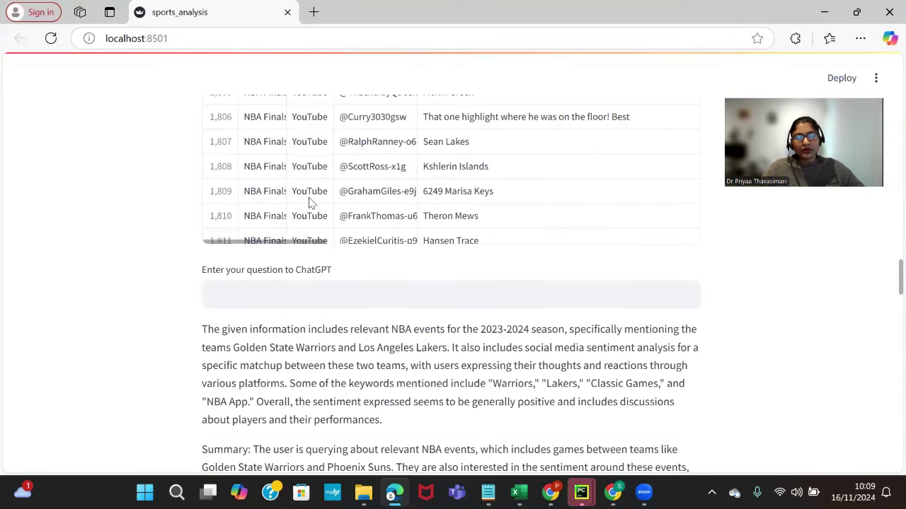
scroll(309, 203, "down", 8)
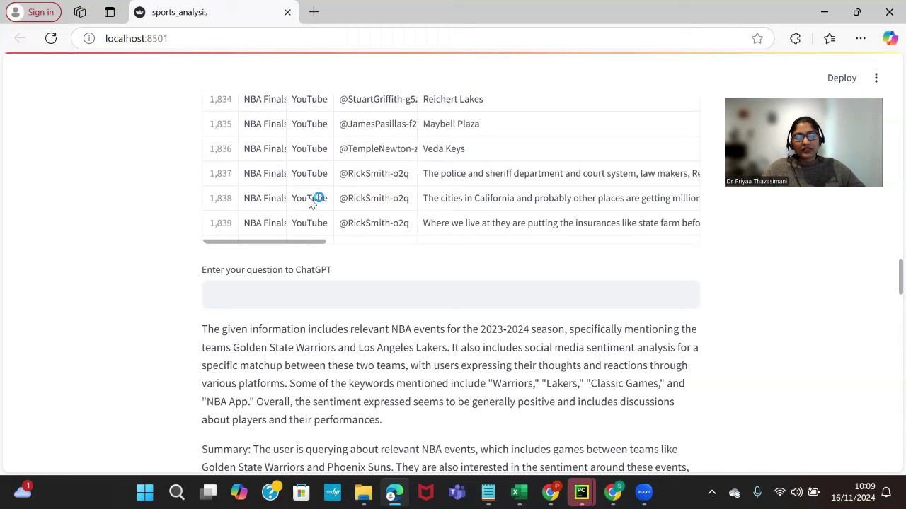
scroll(309, 204, "down", 7)
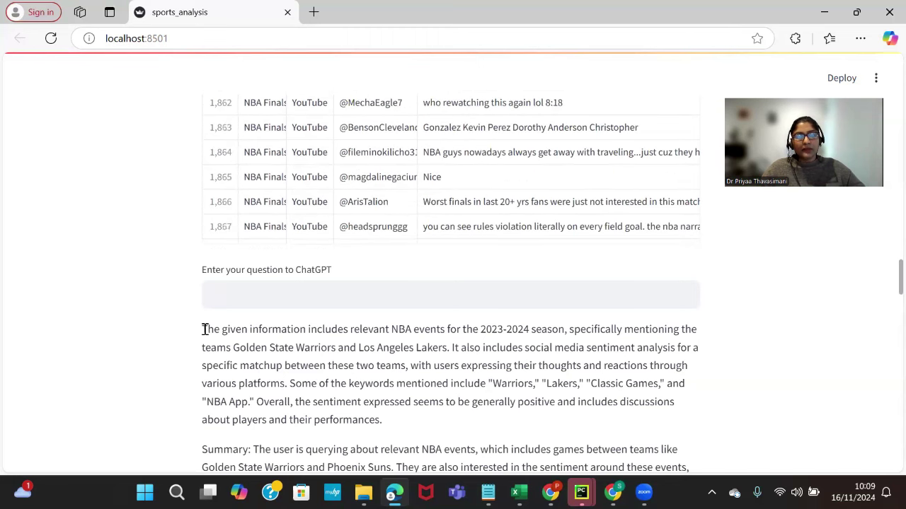
- Switch to the pph_sports_analysis project in PyCharm and copy the first question in sample questions.txt, without its number
scroll(205, 328, "down", 3)
left_click(326, 147)
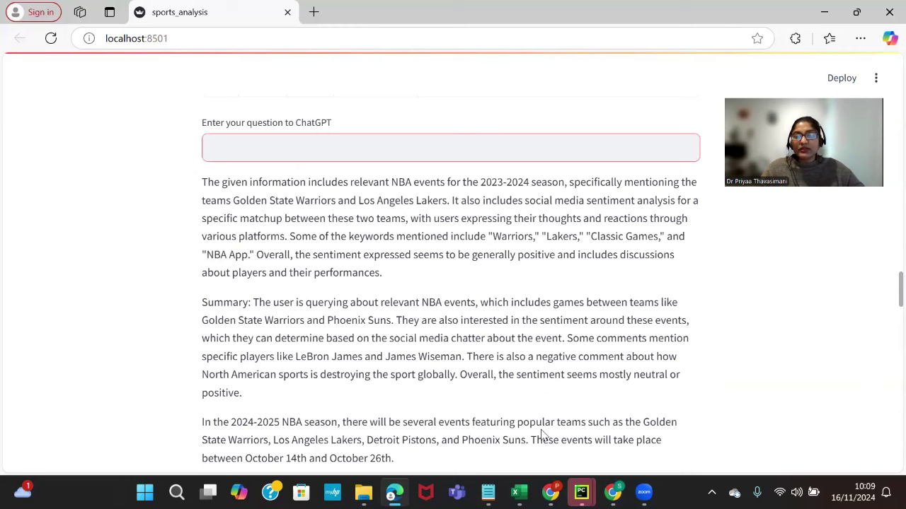
mouse_move(580, 492)
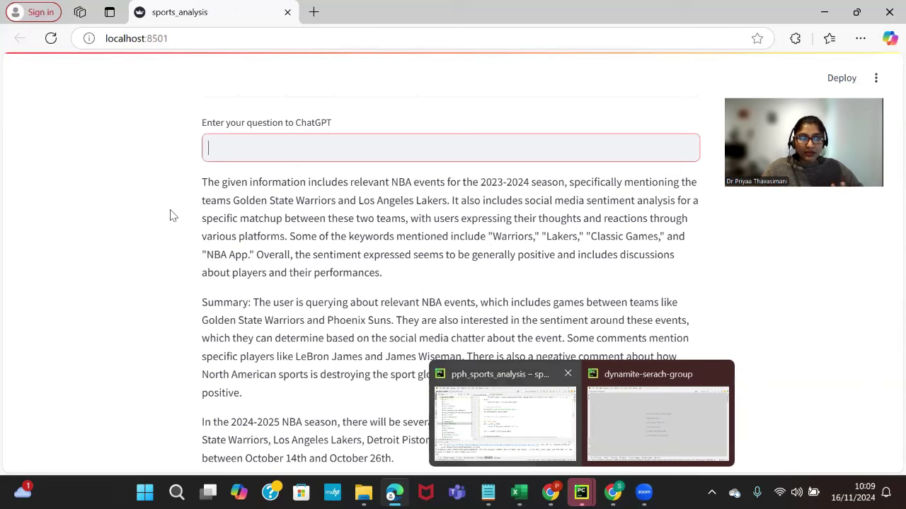
left_click(513, 424)
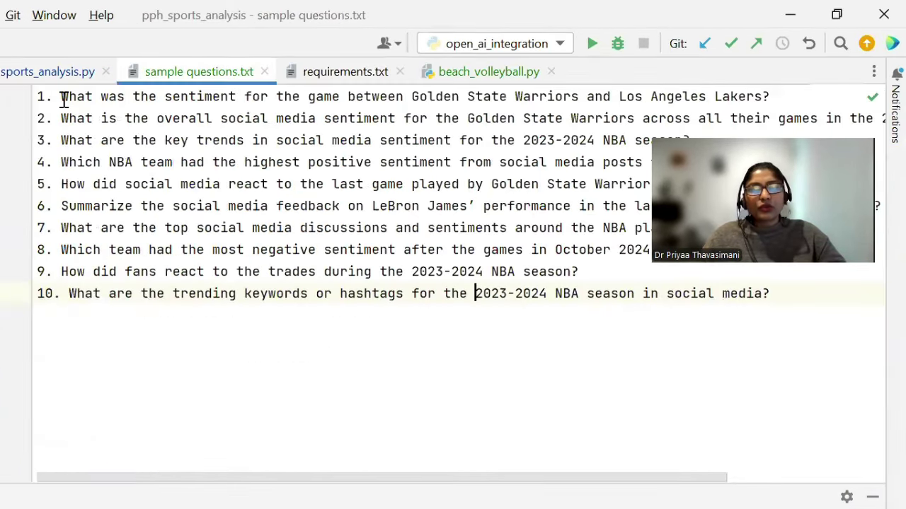
left_click_drag(62, 96, 857, 80)
key("ctrl+c")
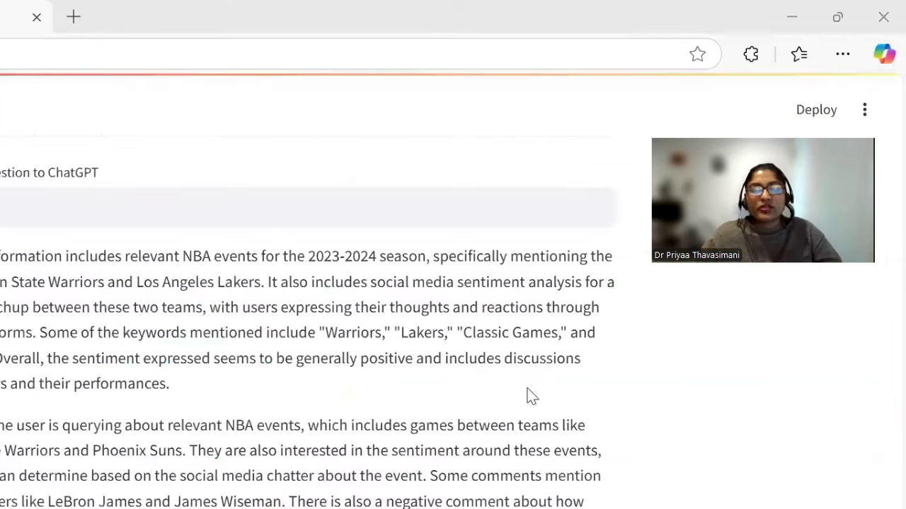
- Ask ChatGPT "What was the sentiment for the game between Golden State Warriors and Los Angeles Lakers?" in the web app and highlight the answer's Summary paragraph
left_click(250, 209)
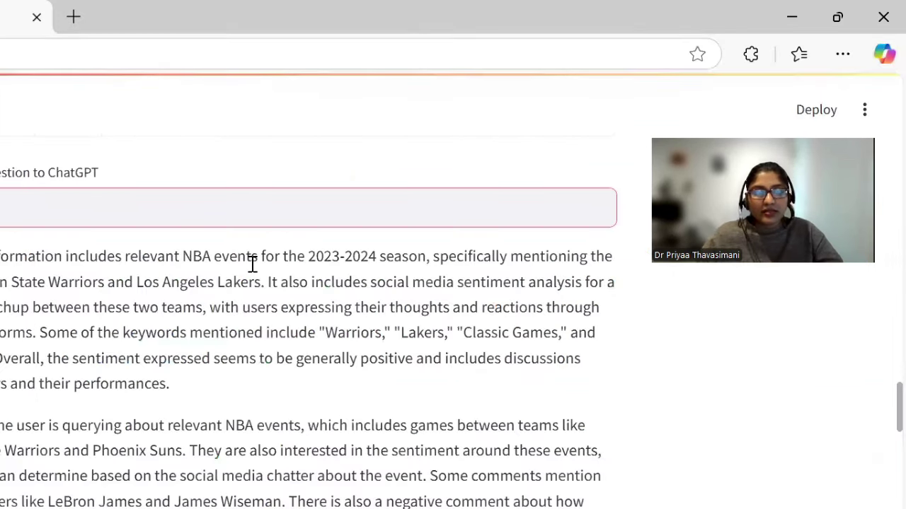
key("ctrl+v")
key("Return")
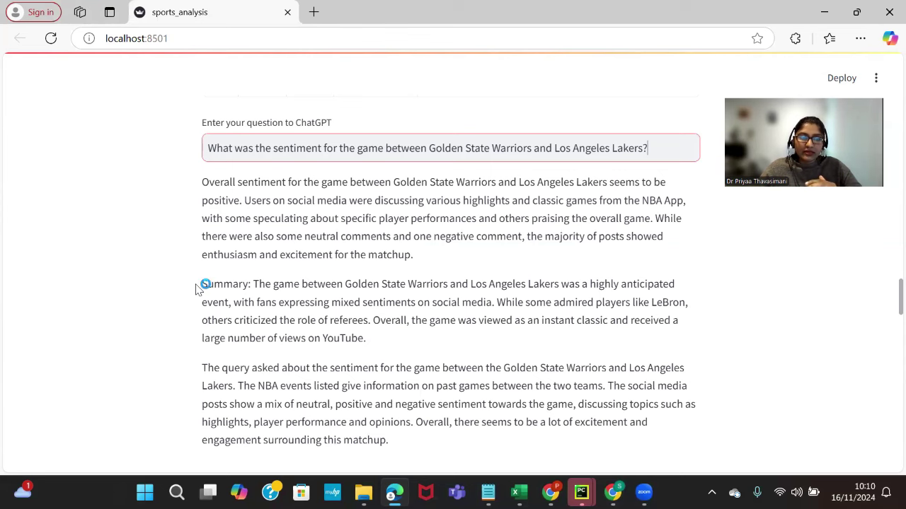
left_click_drag(202, 284, 385, 348)
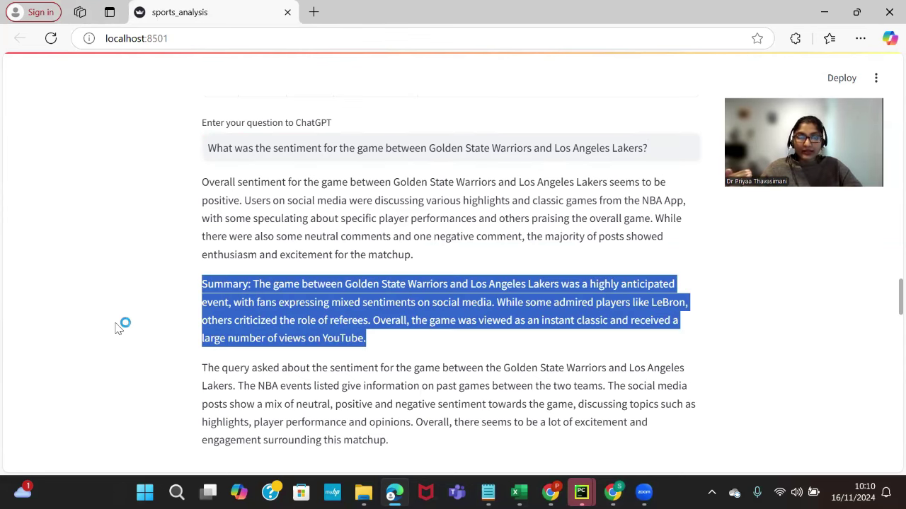
- In the Beach Volleyball Game section, keep QAT as Team 1 and choose GER as Team 2
scroll(118, 329, "down", 5)
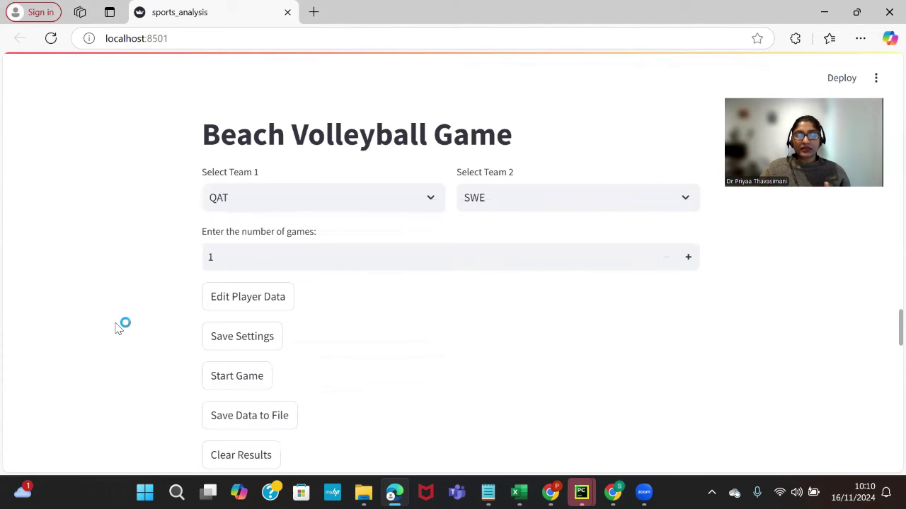
scroll(118, 329, "down", 1)
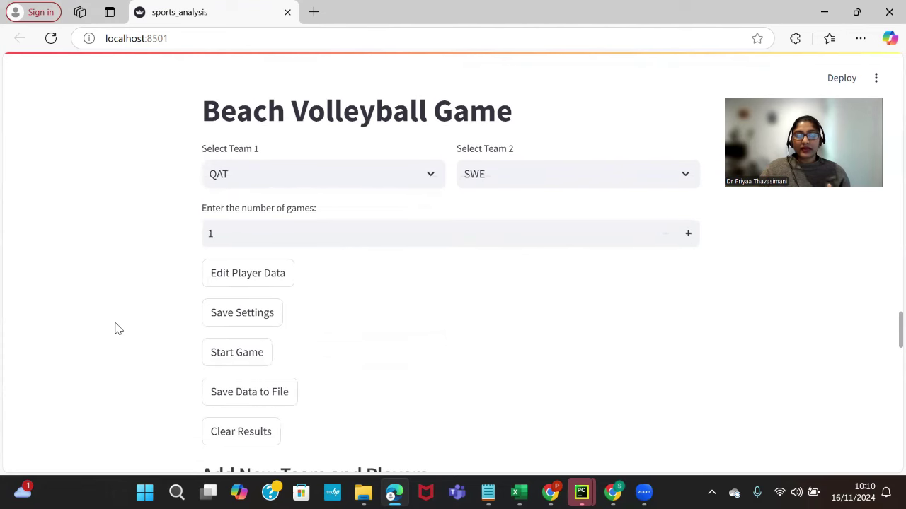
left_click(427, 176)
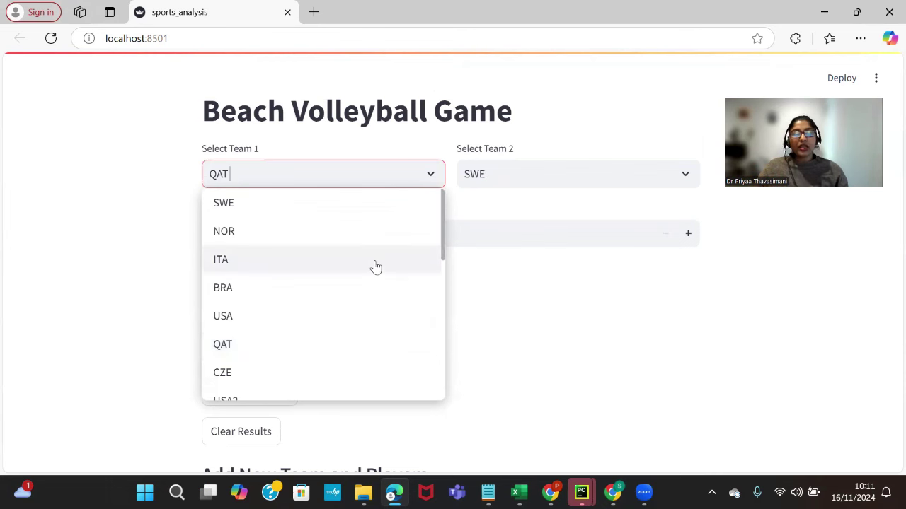
scroll(375, 267, "down", 6)
scroll(380, 263, "up", 5)
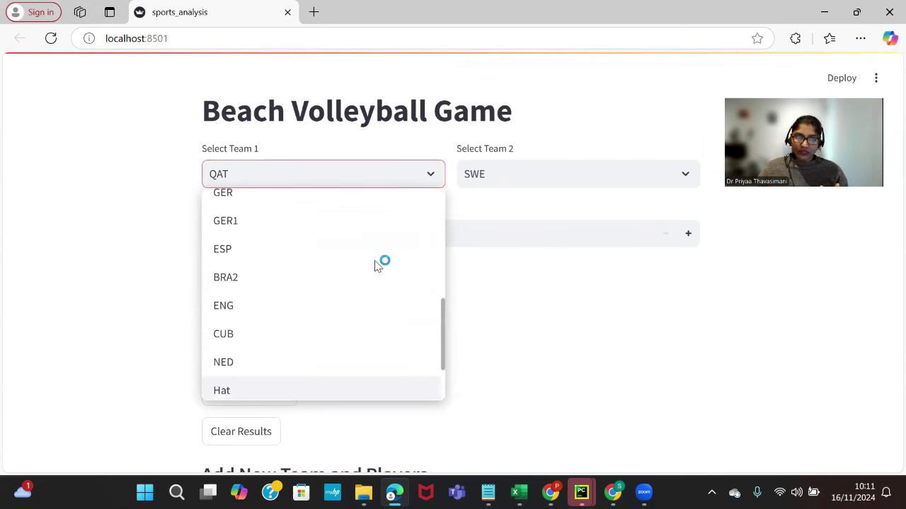
left_click(304, 270)
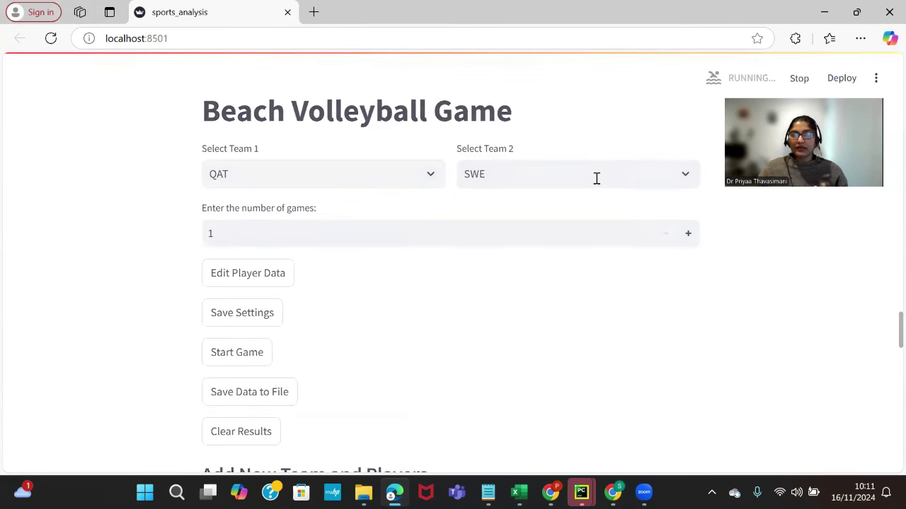
left_click(596, 174)
scroll(588, 301, "down", 3)
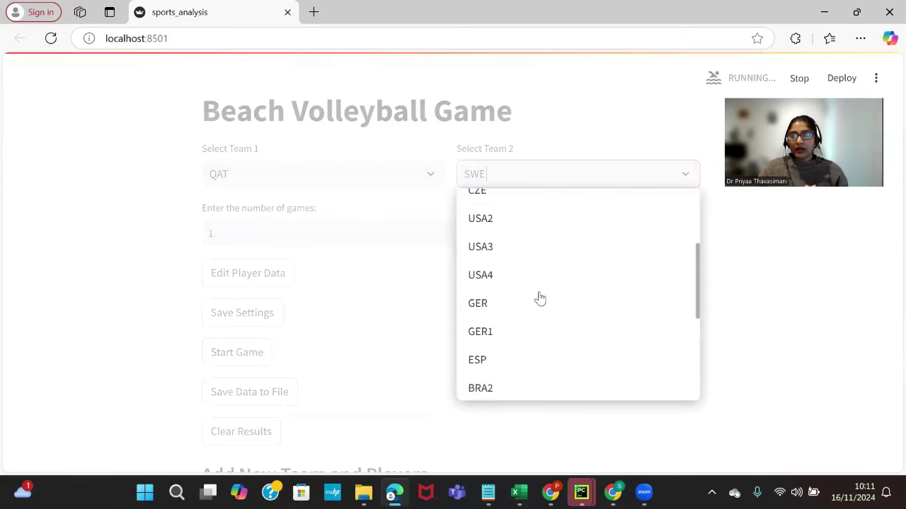
left_click(529, 300)
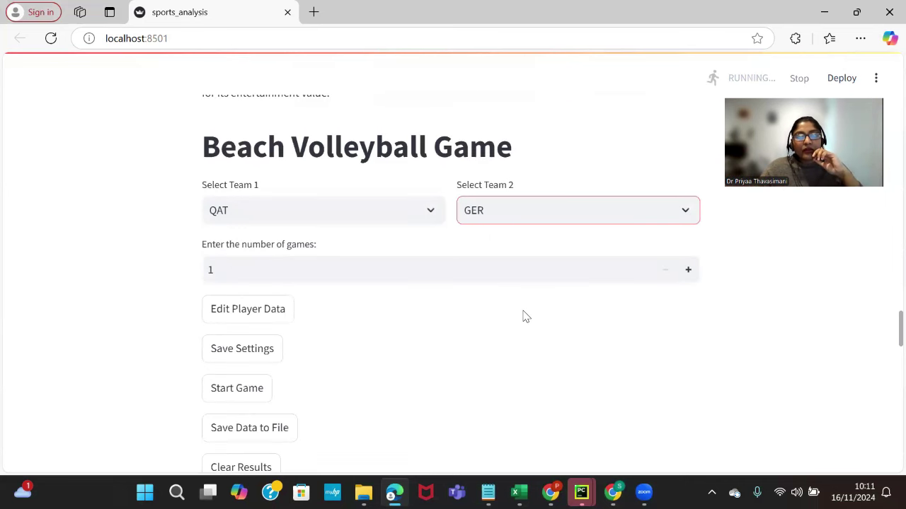
- Set the number of volleyball games to 4
left_click(688, 276)
left_click(689, 276)
left_click(689, 276)
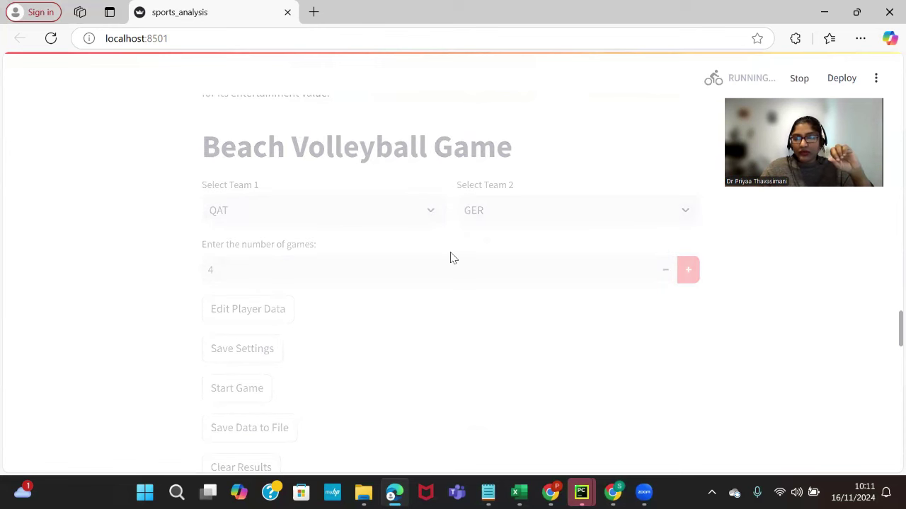
- Open the player data of the selected volleyball teams for editing
scroll(255, 201, "down", 2)
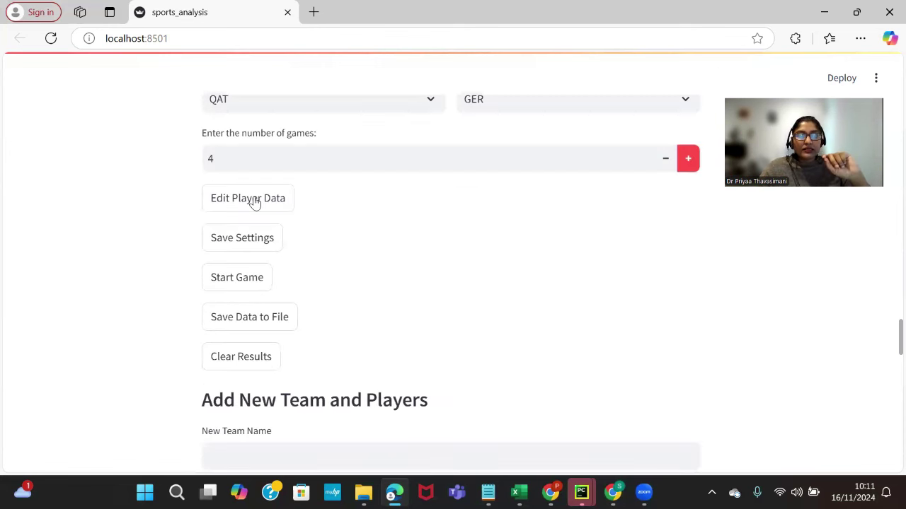
left_click(255, 202)
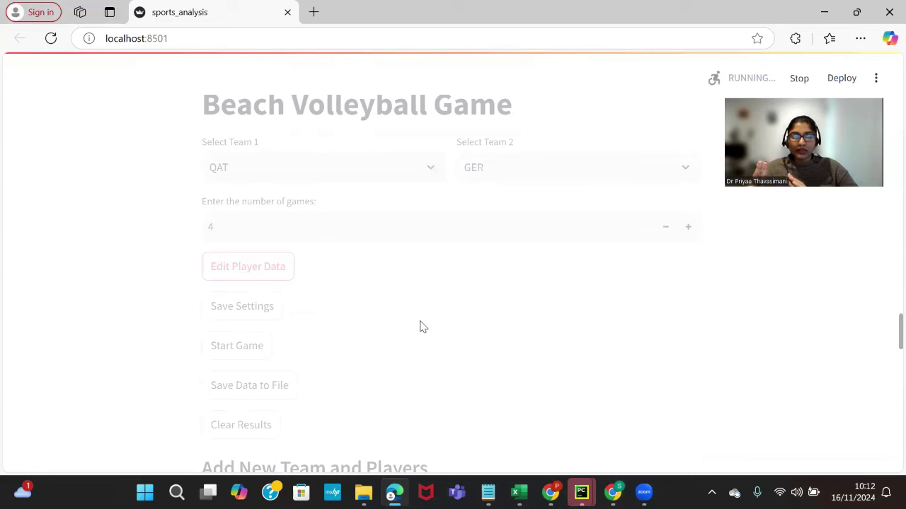
scroll(288, 222, "down", 3)
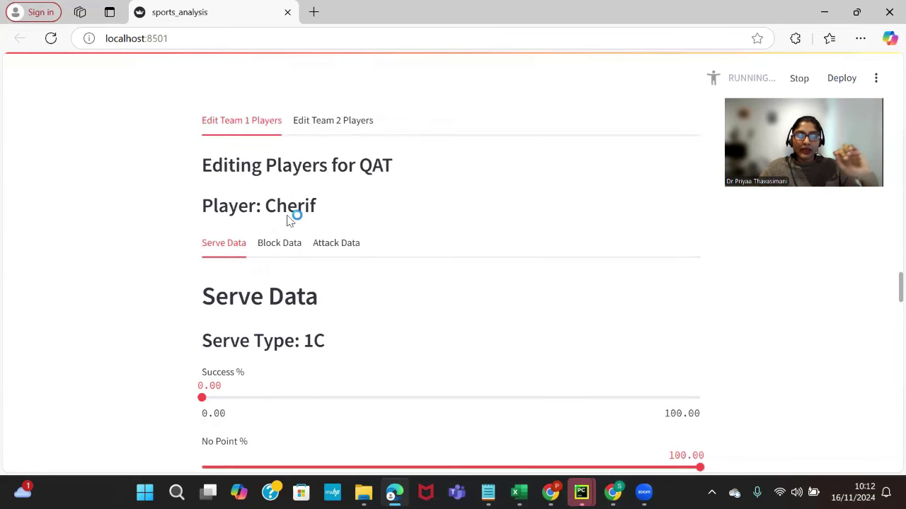
- Examine the serve data of both QAT players, including the success, no point and fail percentages per serve type
scroll(368, 295, "down", 7)
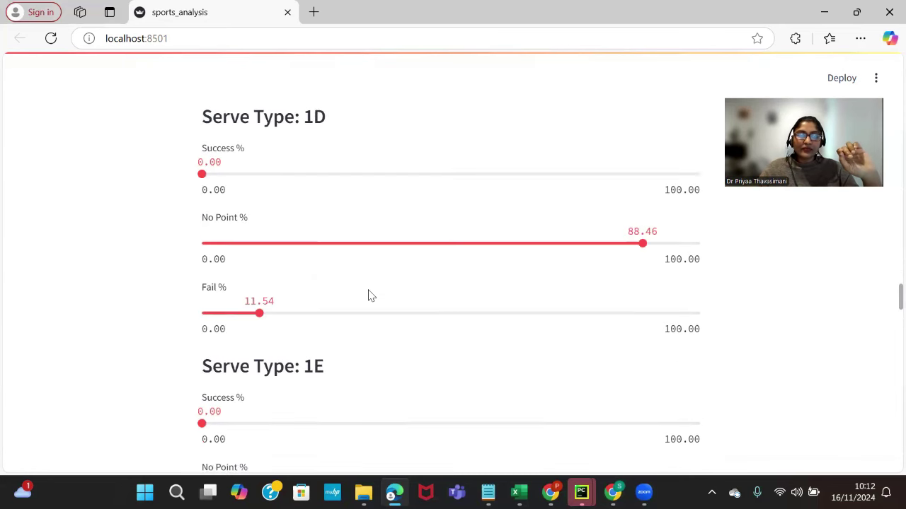
scroll(368, 295, "down", 7)
scroll(370, 212, "up", 1)
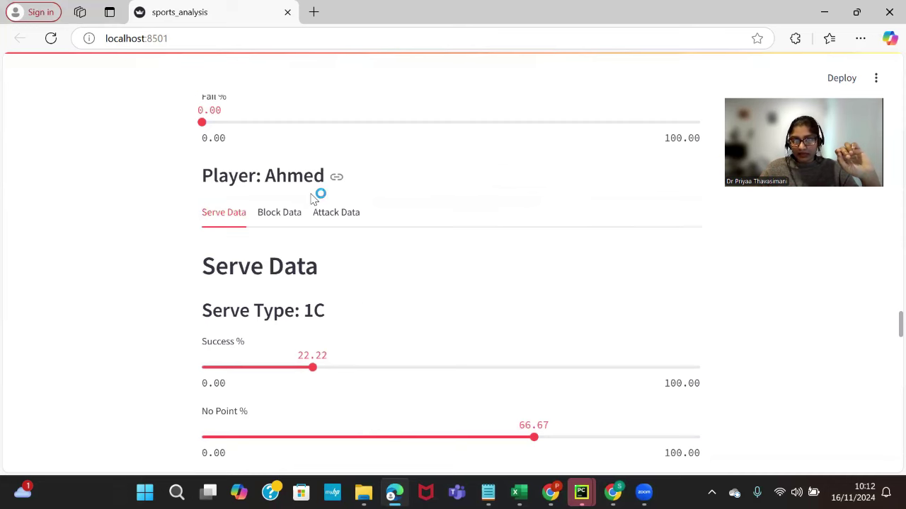
scroll(313, 199, "up", 1)
scroll(313, 199, "down", 15)
scroll(314, 200, "up", 3)
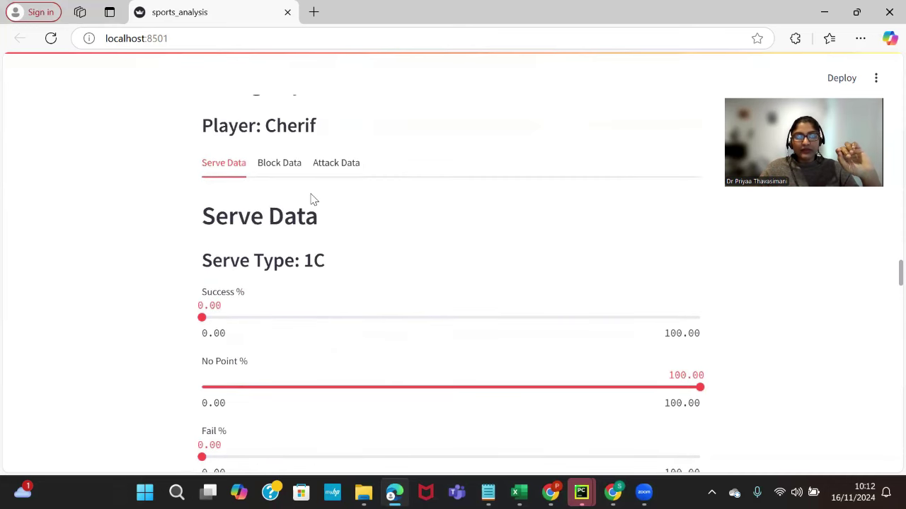
scroll(313, 199, "down", 1)
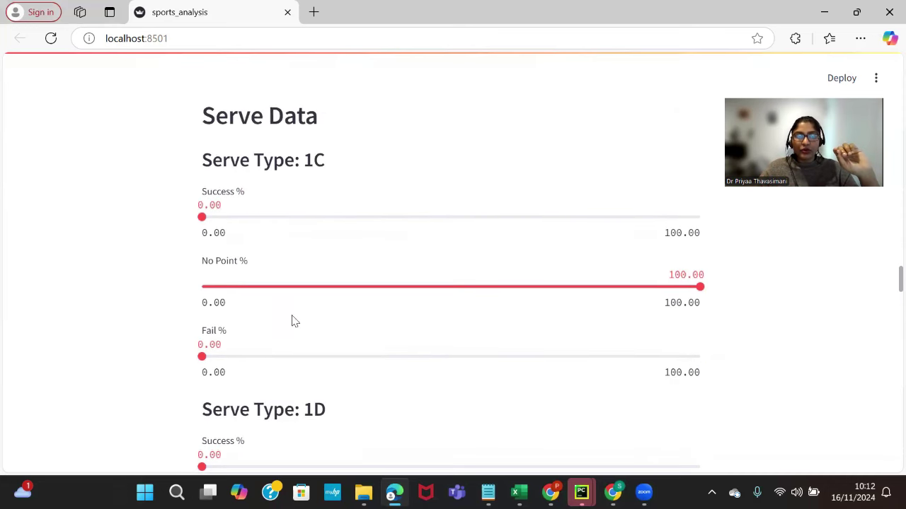
scroll(368, 379, "down", 2)
scroll(365, 380, "down", 1)
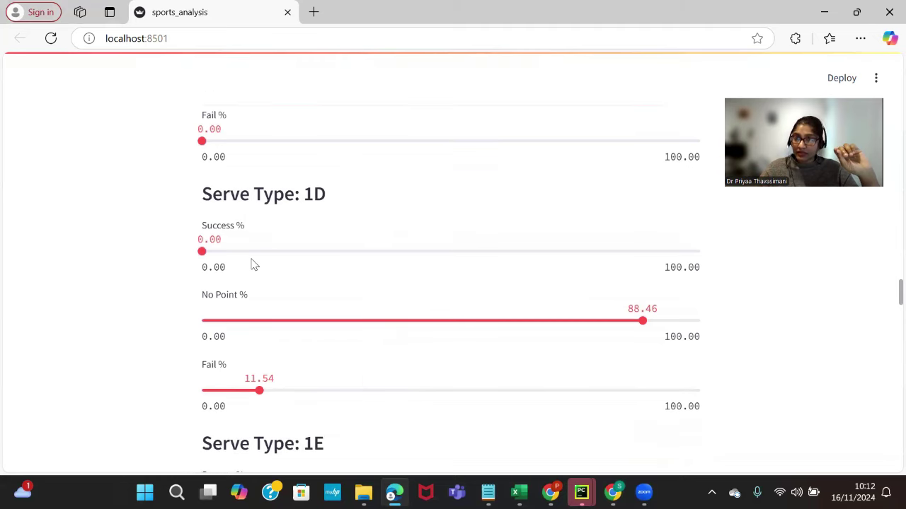
scroll(330, 365, "down", 2)
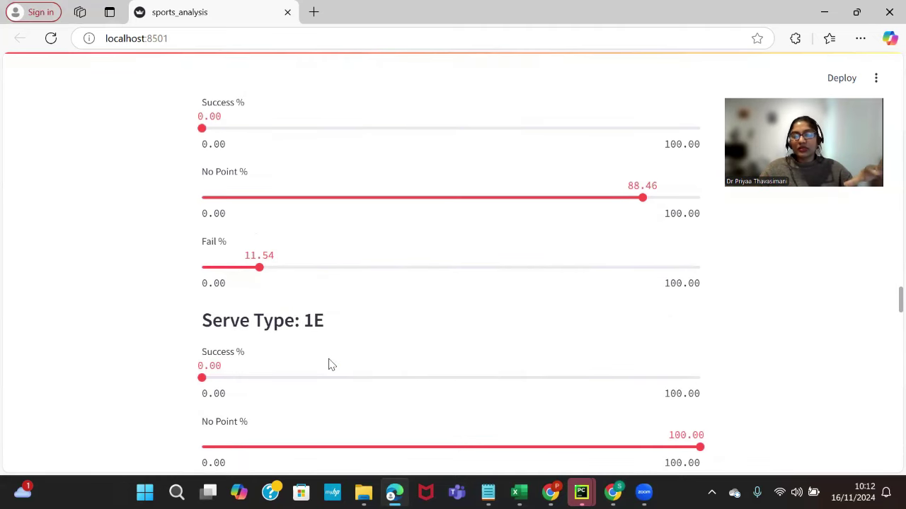
- For the first QAT player, set Serve Type 1C Success % to 100 and Fail % to about 99.4, and raise 1D Success % to its maximum
scroll(453, 344, "up", 5)
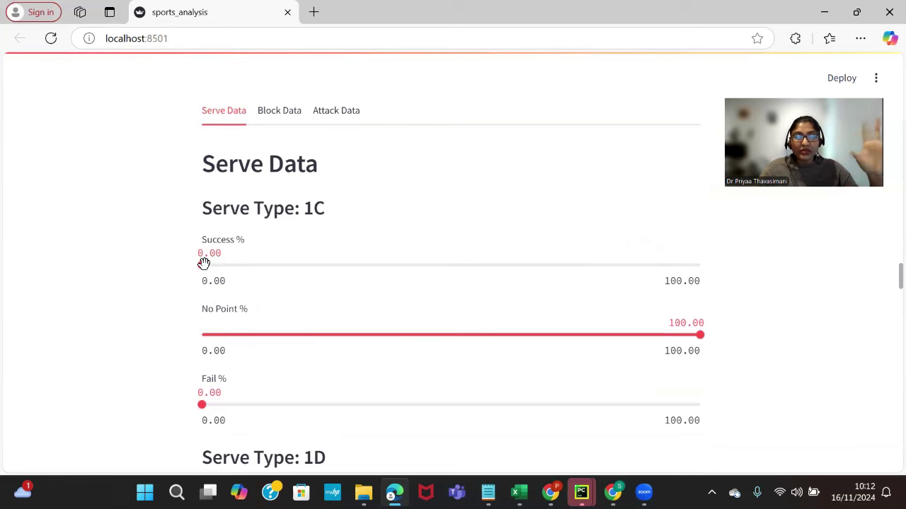
left_click(319, 259)
scroll(196, 307, "down", 1)
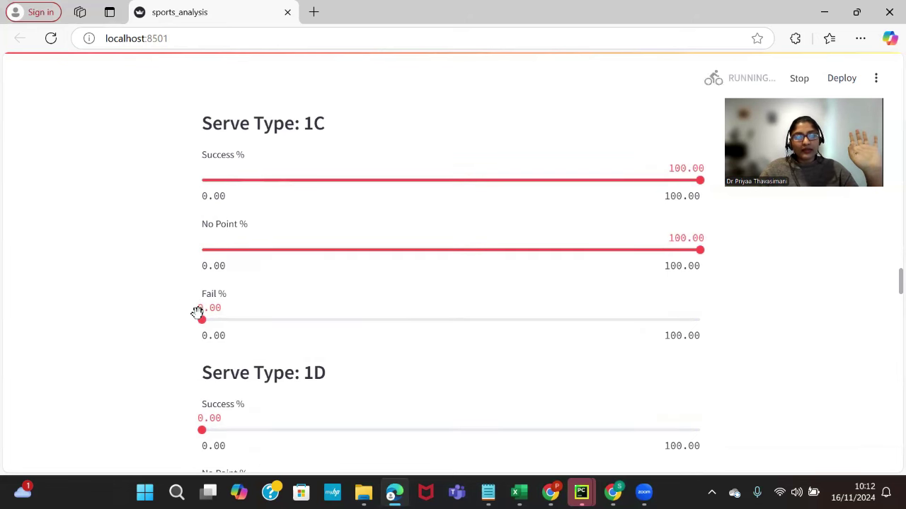
left_click_drag(198, 317, 697, 320)
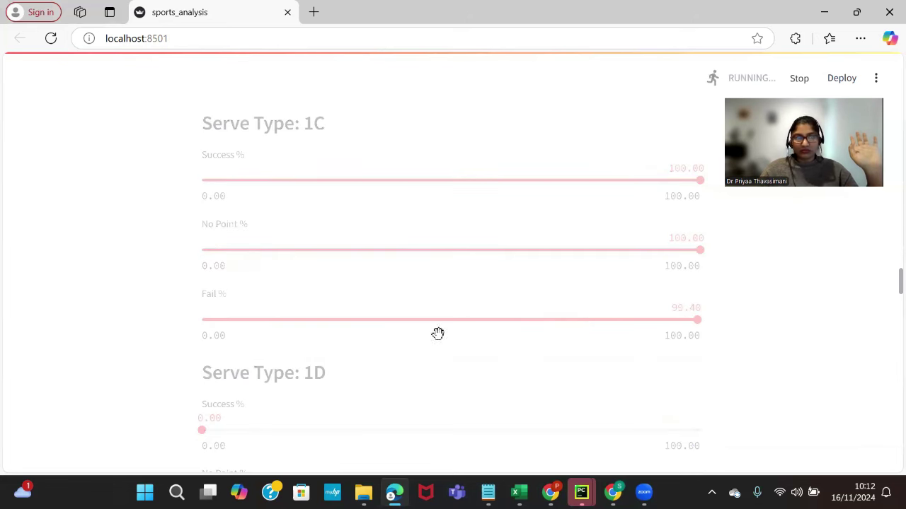
scroll(438, 340, "down", 1)
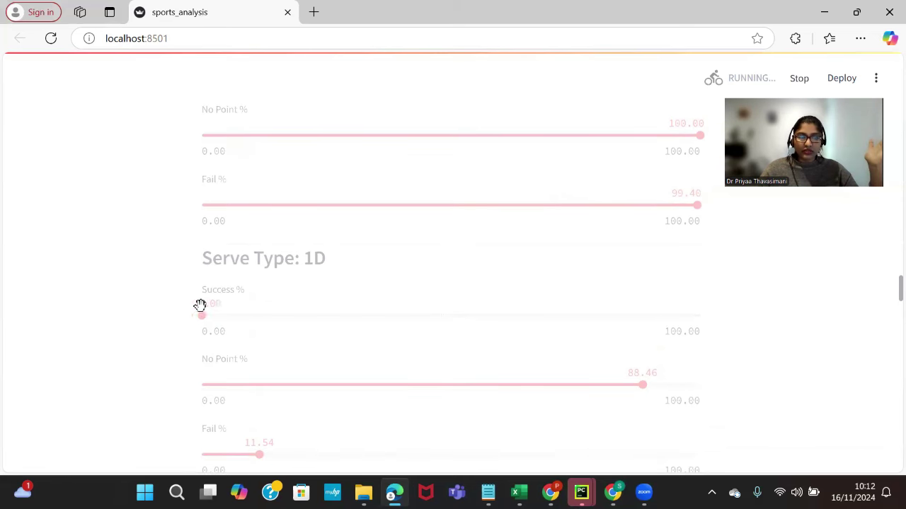
left_click_drag(201, 314, 710, 319)
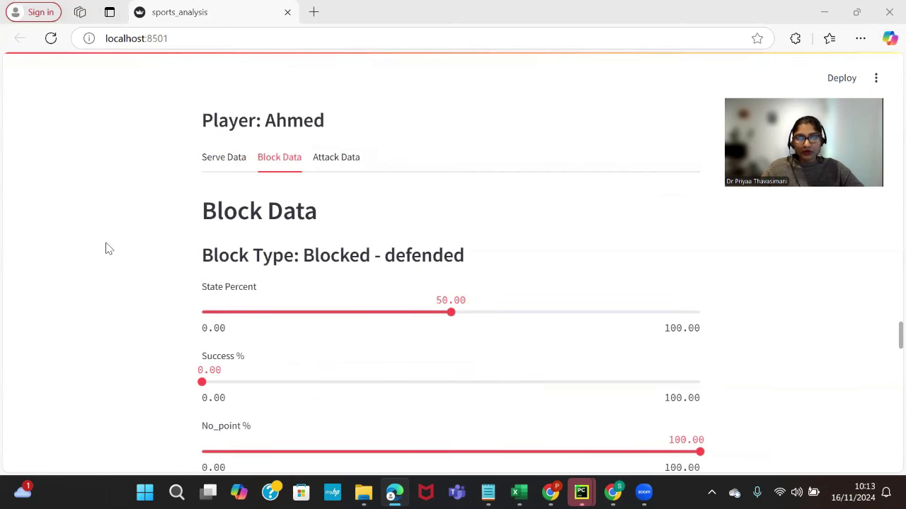
- Switch to editing the Team 2 players and set the second GER player's Serve Type 1C Success % to 100
scroll(108, 247, "up", 15)
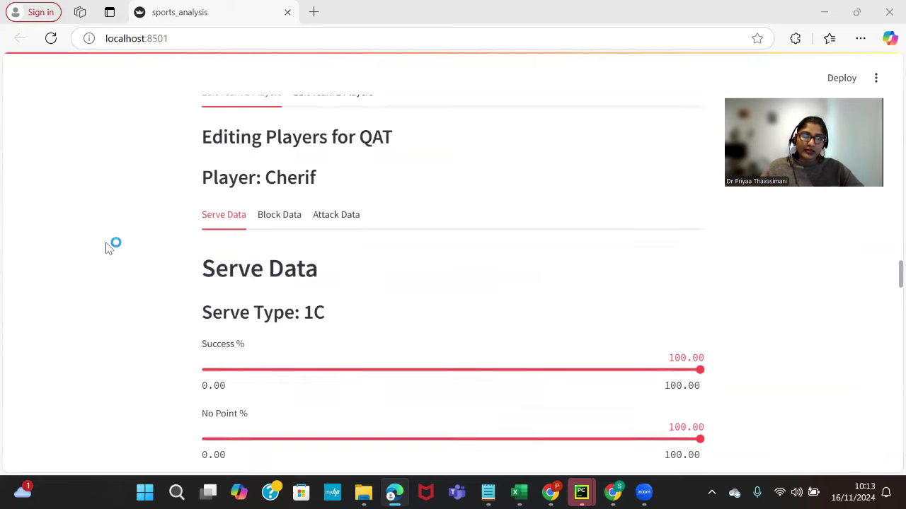
scroll(107, 248, "up", 3)
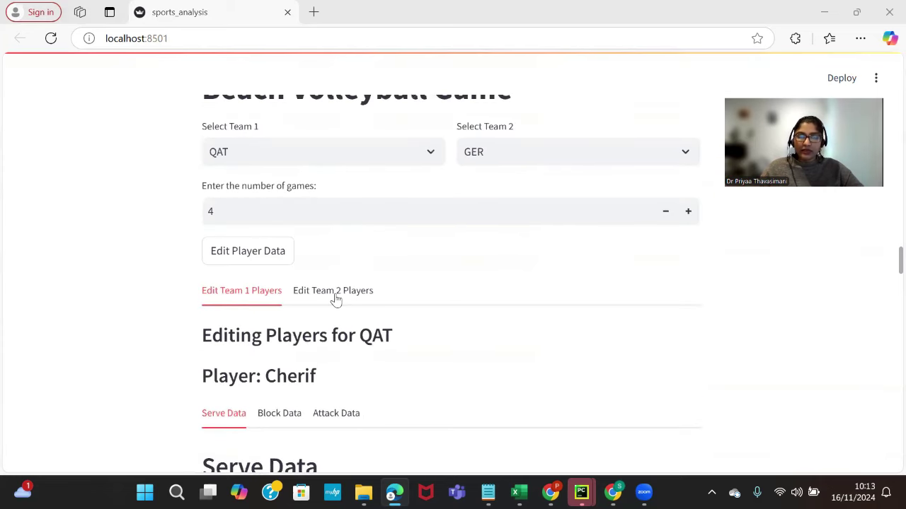
left_click(335, 296)
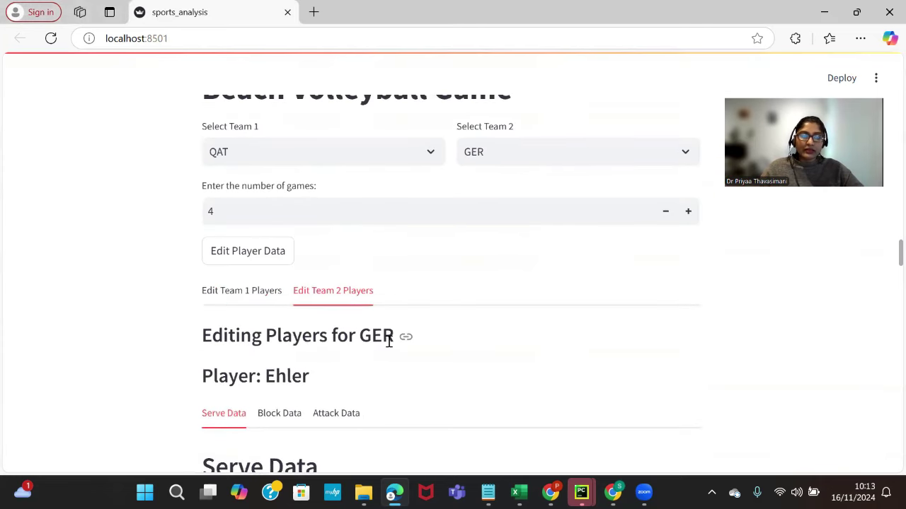
scroll(388, 341, "down", 3)
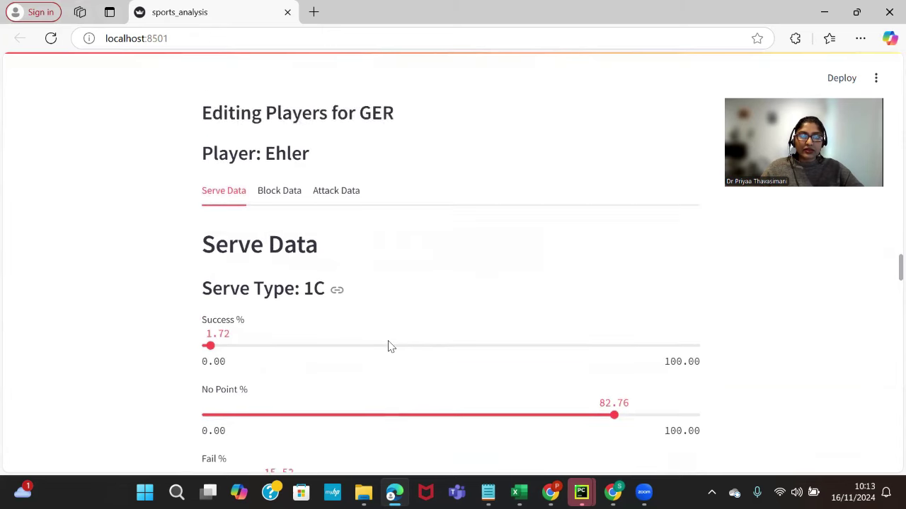
scroll(388, 346, "down", 9)
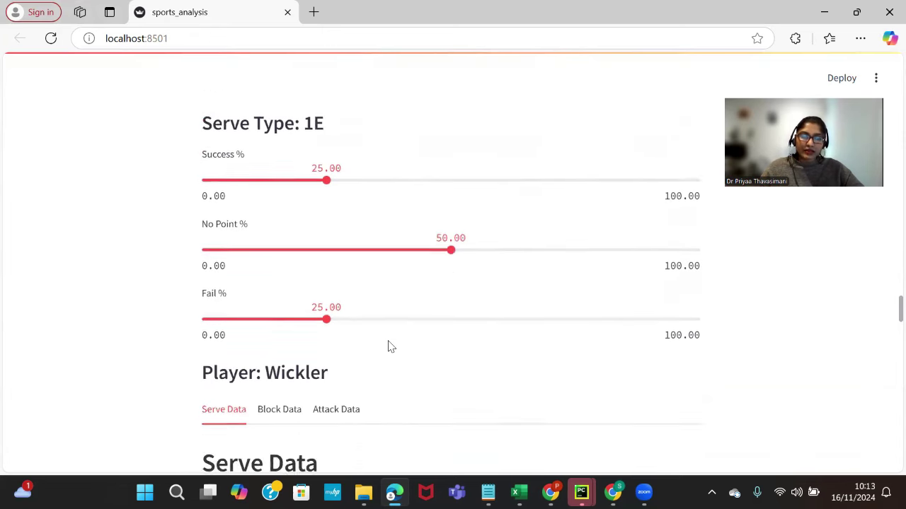
scroll(387, 346, "down", 4)
left_click_drag(202, 289, 710, 297)
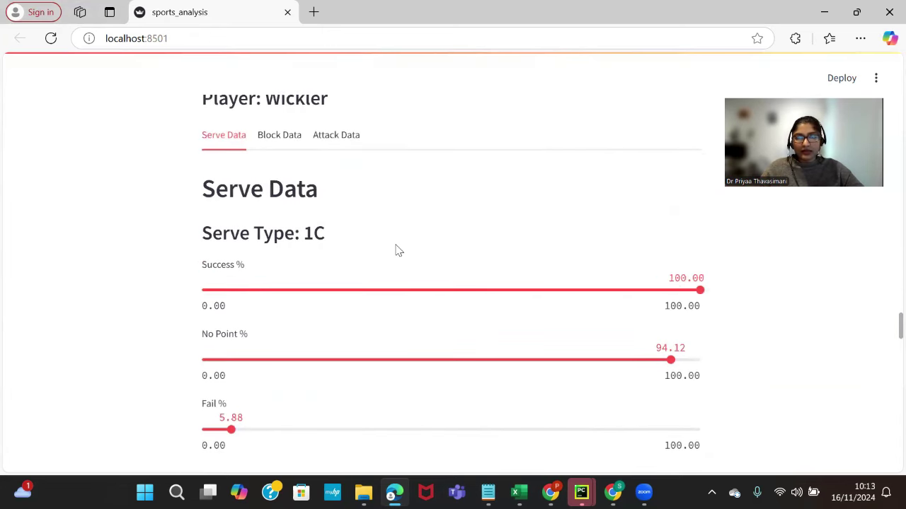
- Save the edited player settings for the volleyball game
scroll(377, 259, "down", 12)
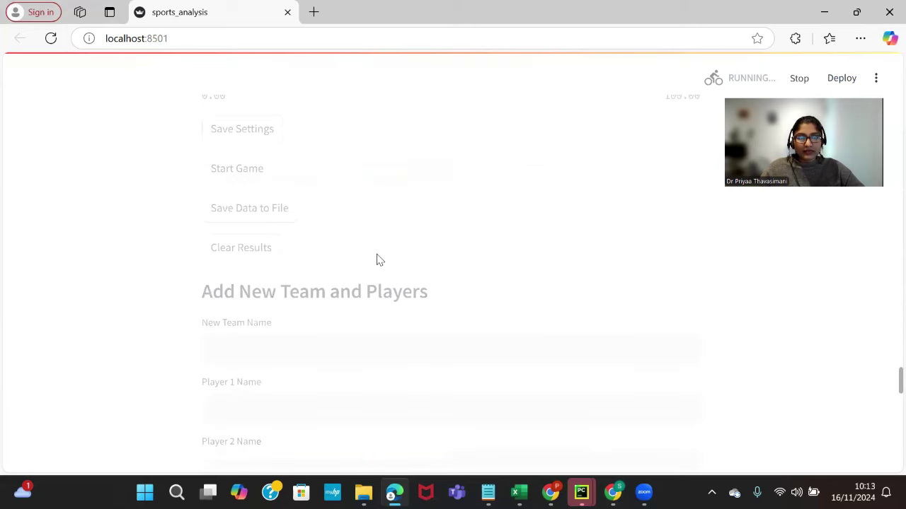
scroll(377, 259, "up", 2)
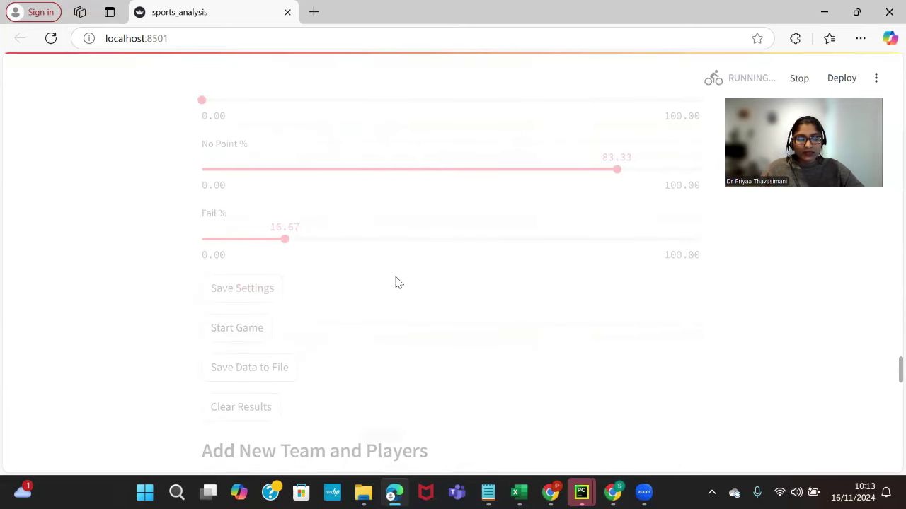
scroll(396, 283, "up", 1)
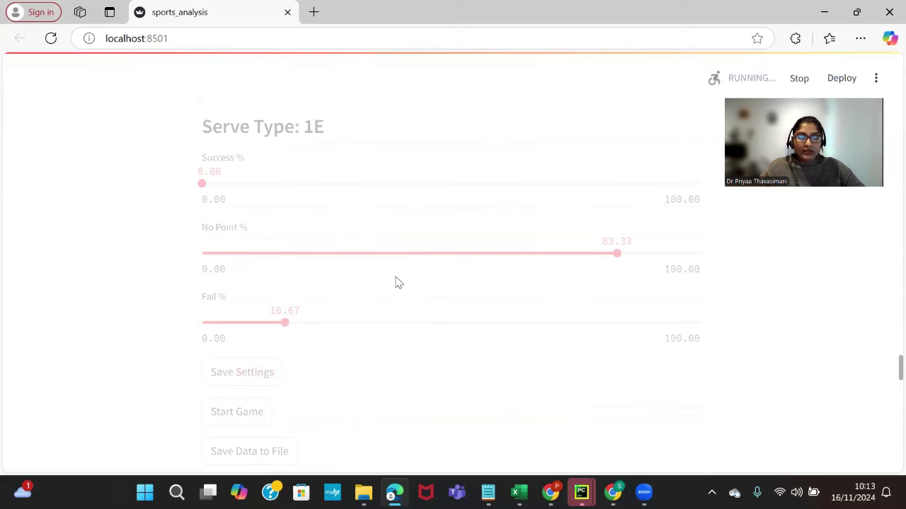
left_click(249, 377)
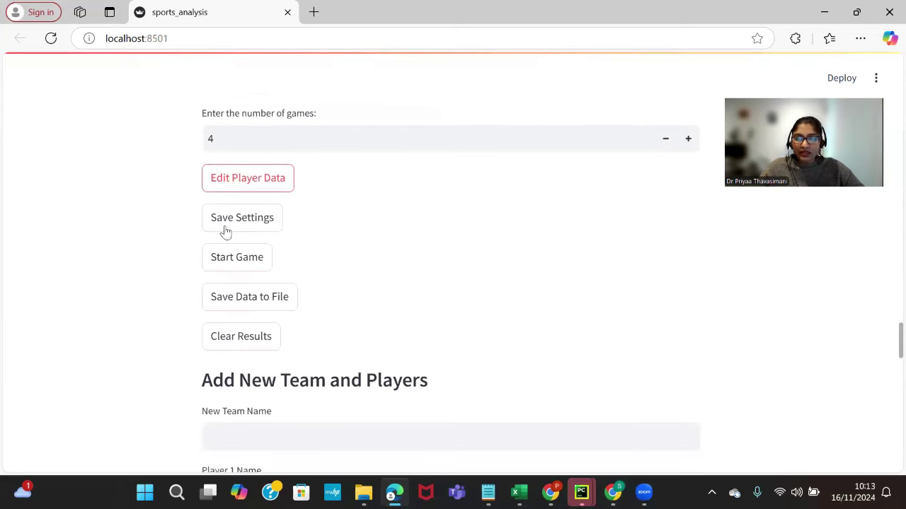
- Start the volleyball game between QAT and GER and review the Game Results table
left_click(245, 266)
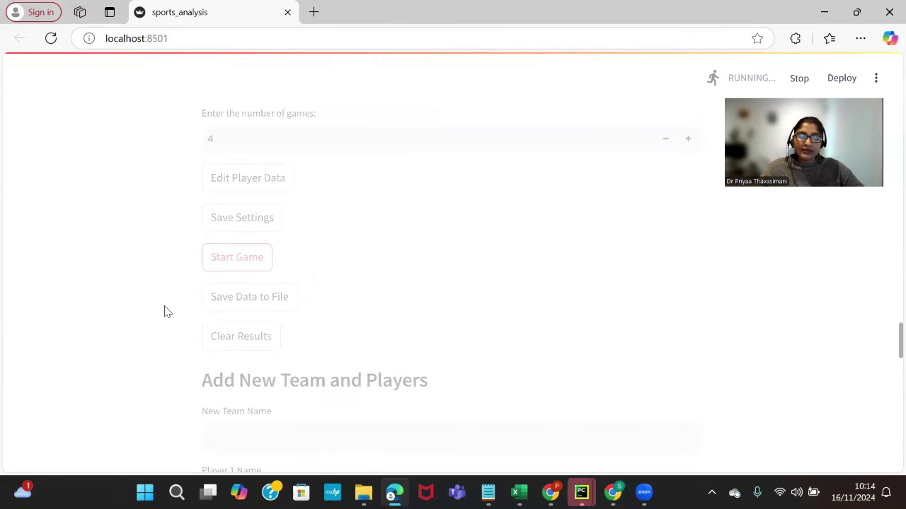
scroll(319, 220, "down", 2)
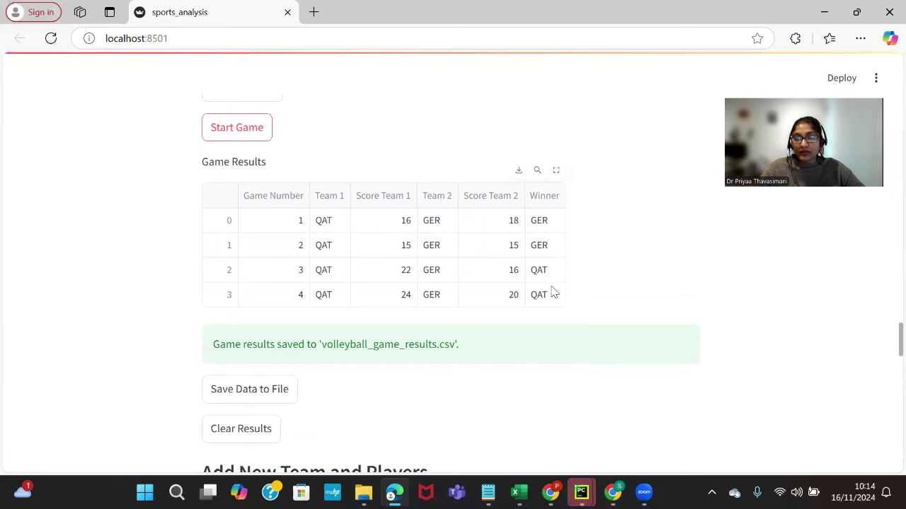
scroll(595, 309, "down", 2)
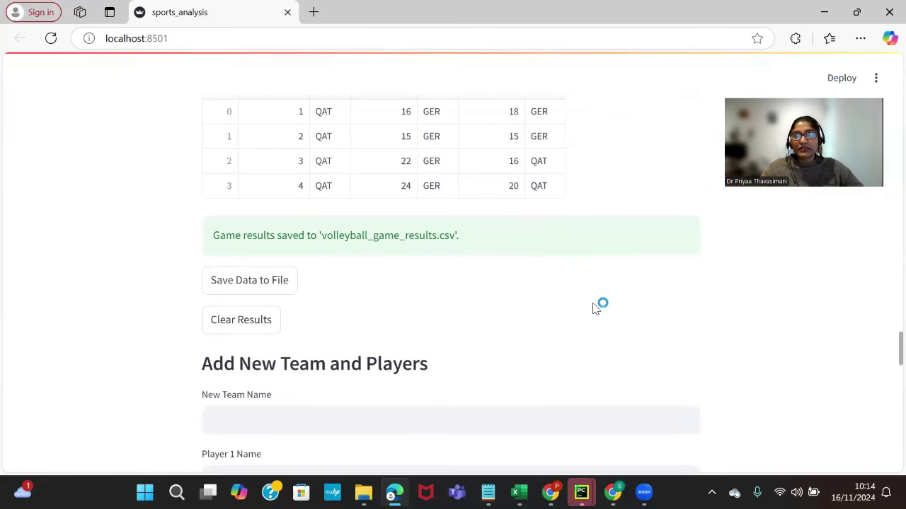
- Enter Team new dynamite as the new team's name and fill in the names of both players
scroll(595, 308, "up", 3)
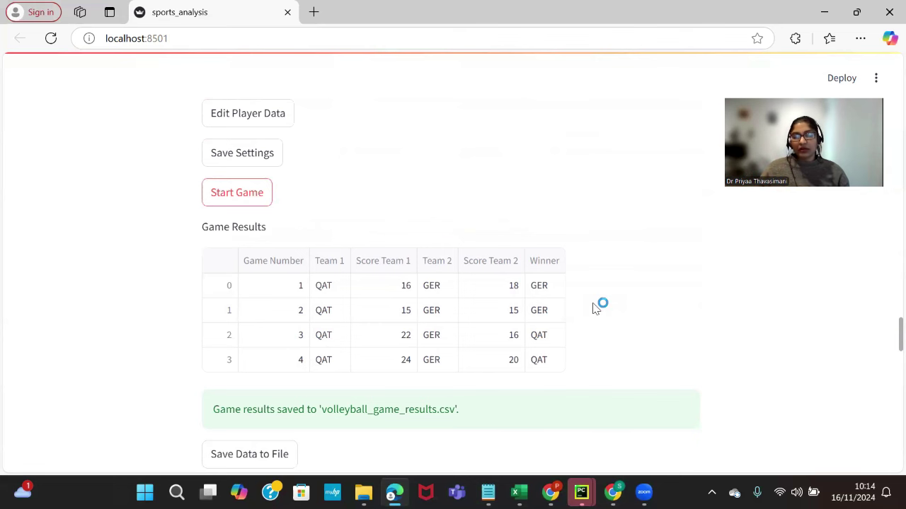
scroll(593, 309, "down", 5)
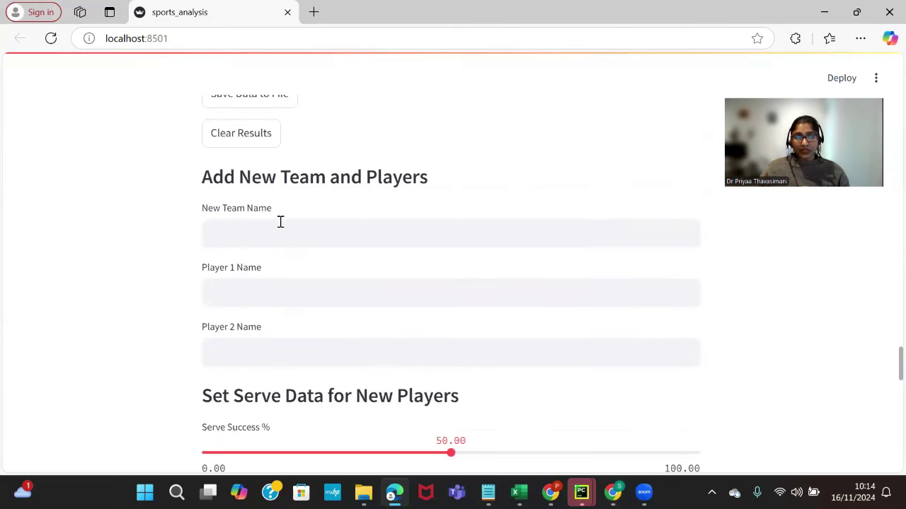
left_click(281, 232)
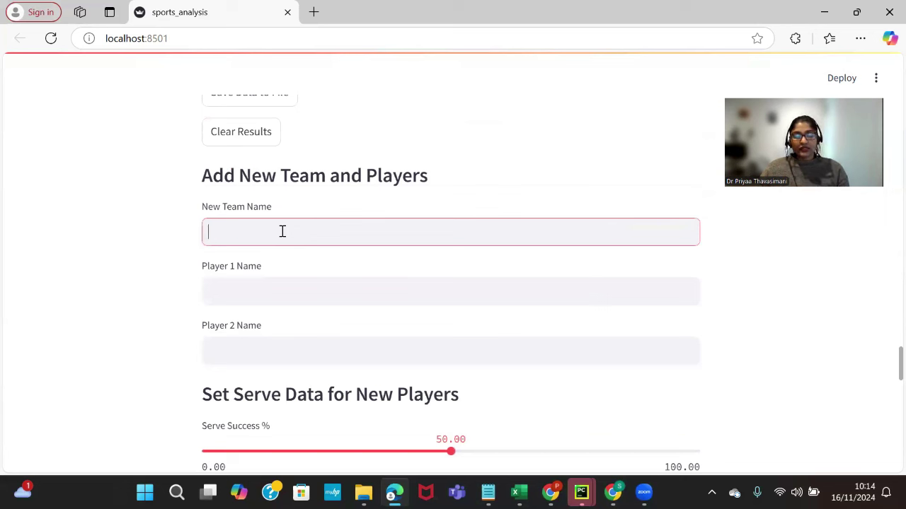
type("Team new dy")
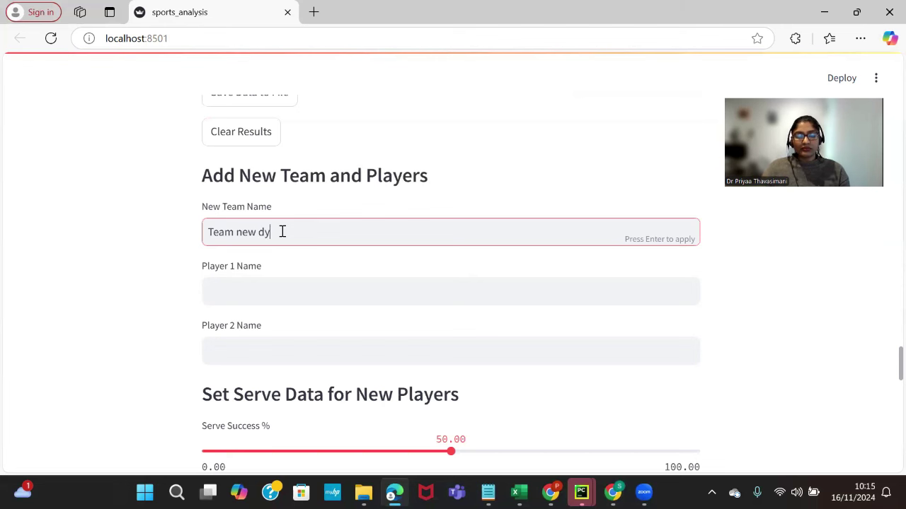
type("namite")
left_click(299, 293)
type("Priyaa")
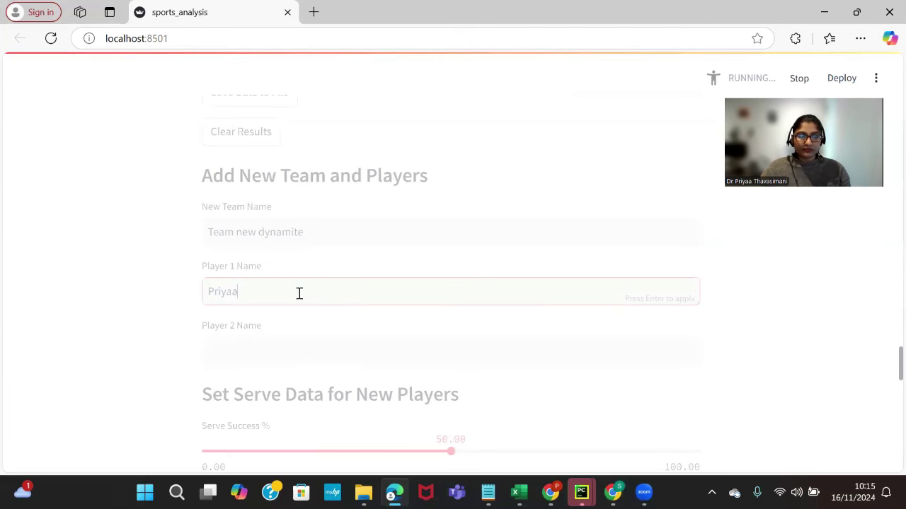
left_click(303, 355)
type("Je")
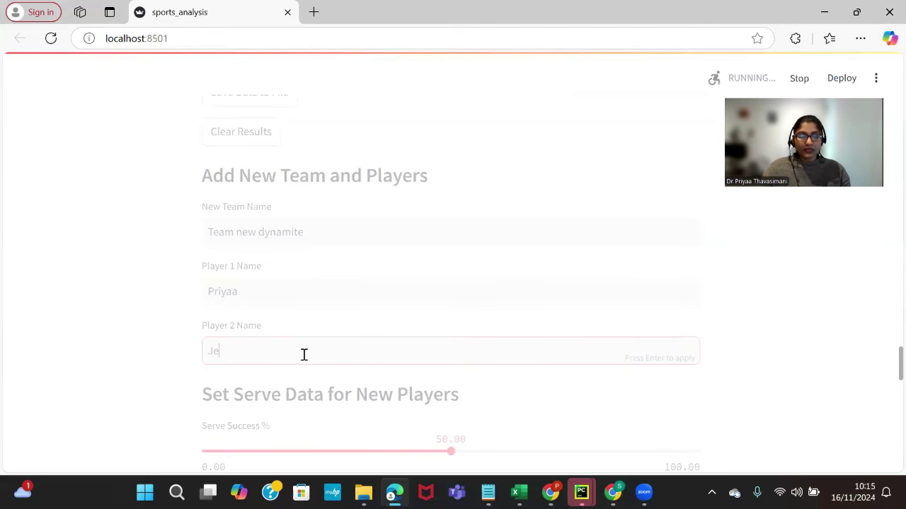
type("ssie")
- Set the new players' Serve Success % to about 93.61 and Serve No Point % to about 79.83
scroll(304, 357, "down", 3)
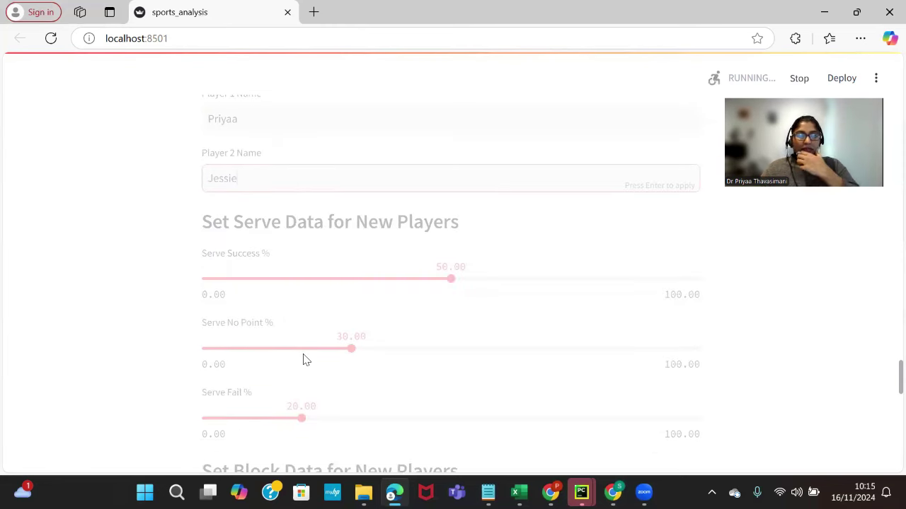
scroll(481, 364, "down", 1)
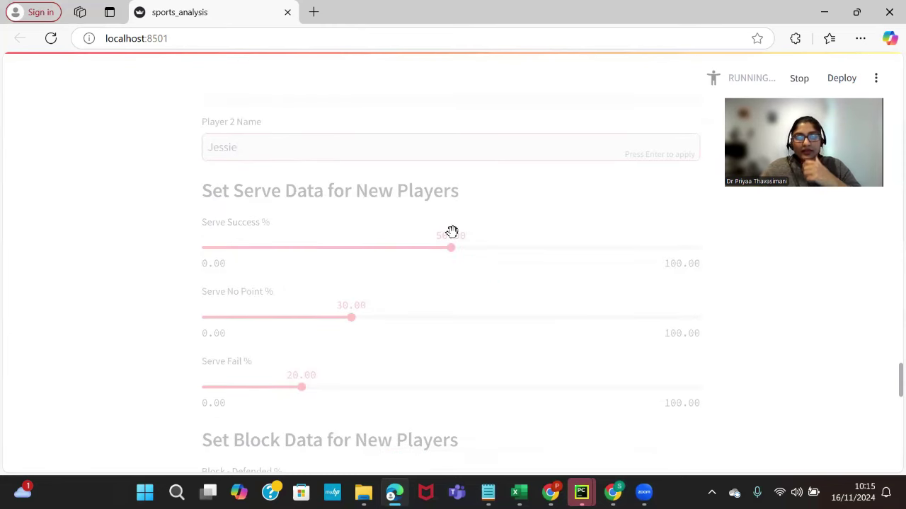
left_click_drag(451, 247, 669, 248)
left_click(598, 313)
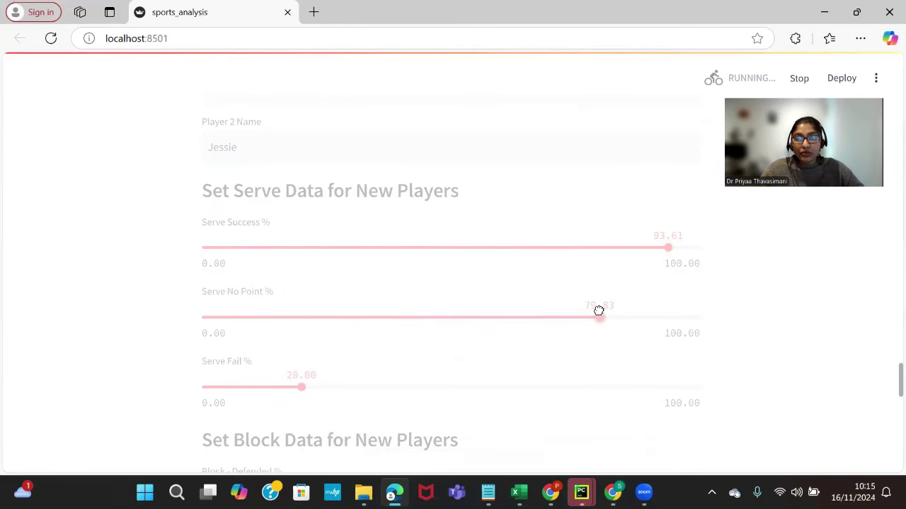
- Set the new players' Block - Defended % to 100 and raise Block - Not Defended %
scroll(546, 316, "down", 3)
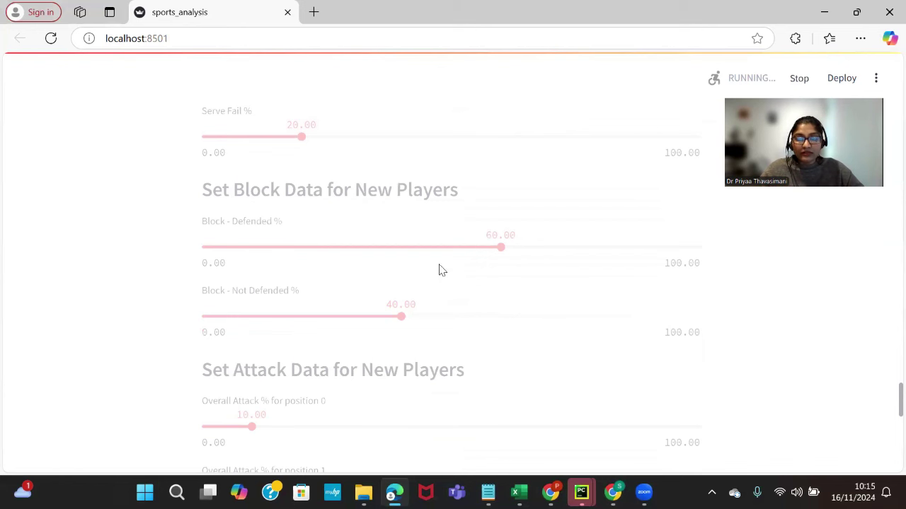
left_click_drag(500, 247, 701, 247)
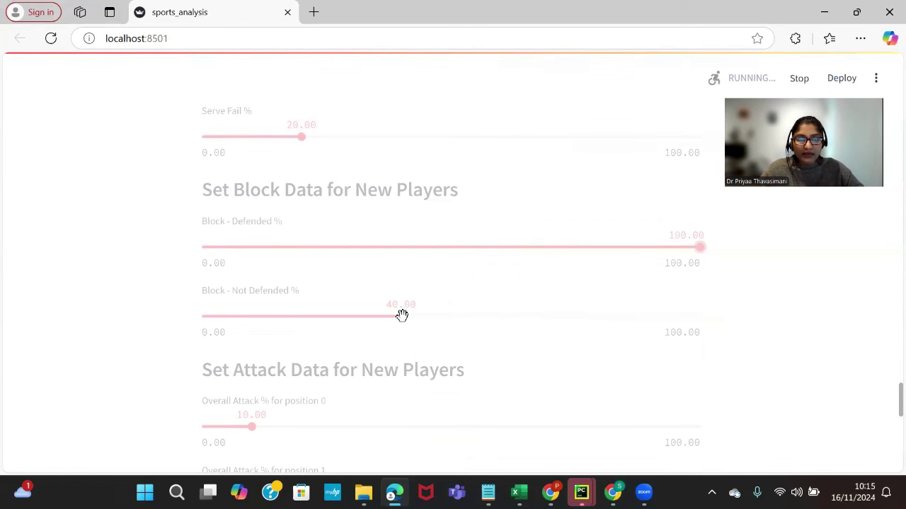
left_click_drag(402, 315, 517, 315)
- Raise the Overall Attack % for position 0, set position 8 to about 86.51, and add the new team
scroll(520, 310, "down", 3)
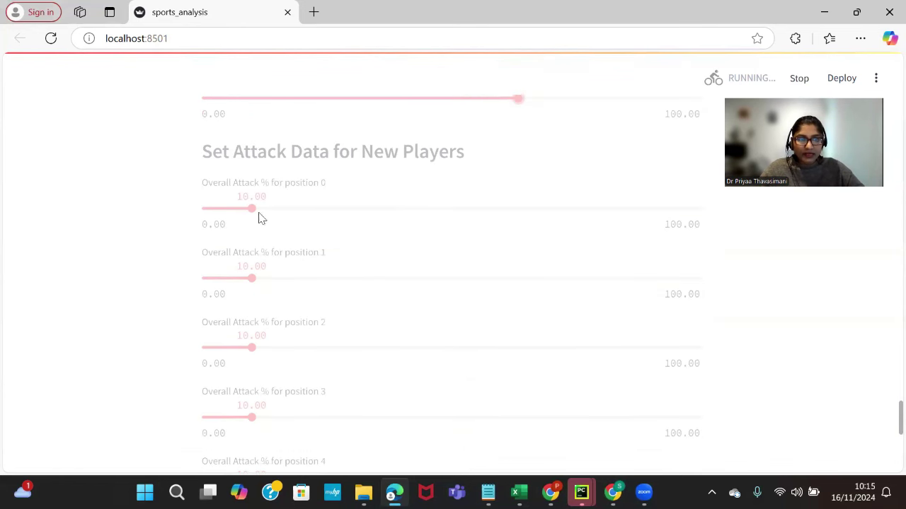
left_click_drag(251, 208, 511, 209)
scroll(415, 355, "down", 6)
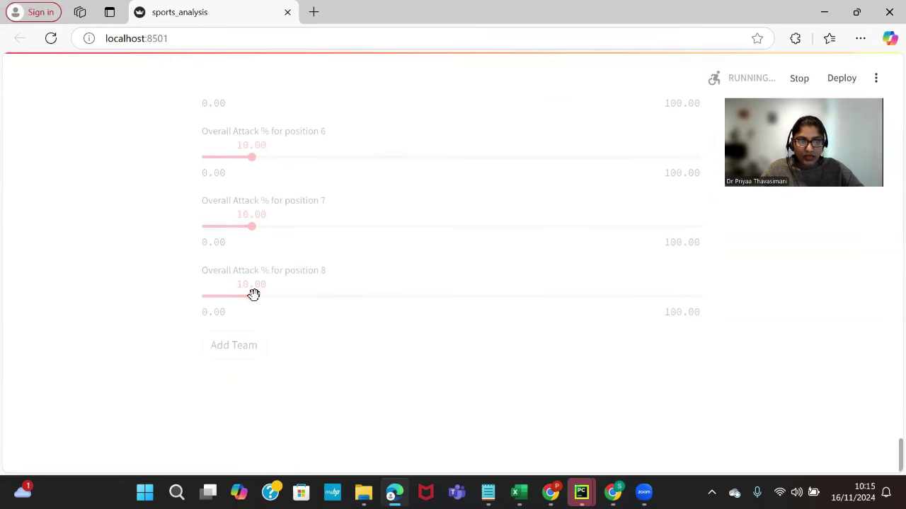
left_click_drag(252, 295, 635, 323)
left_click(239, 351)
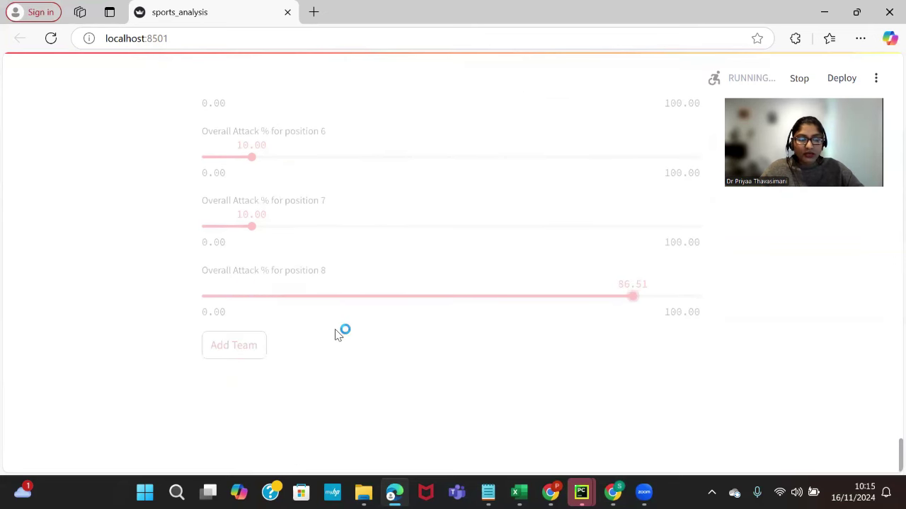
left_click(245, 351)
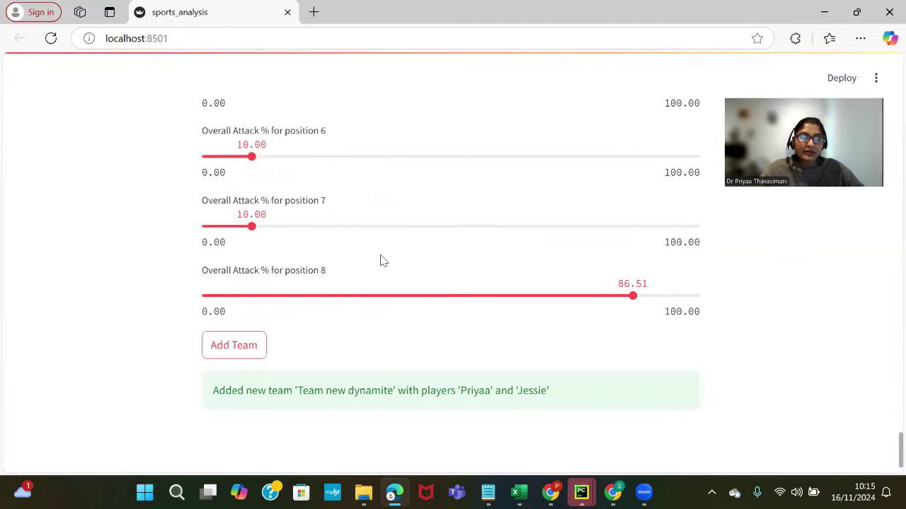
- Reload the sports_analysis page to refresh the team lists and return to the Beach Volleyball Game section
scroll(380, 260, "up", 20)
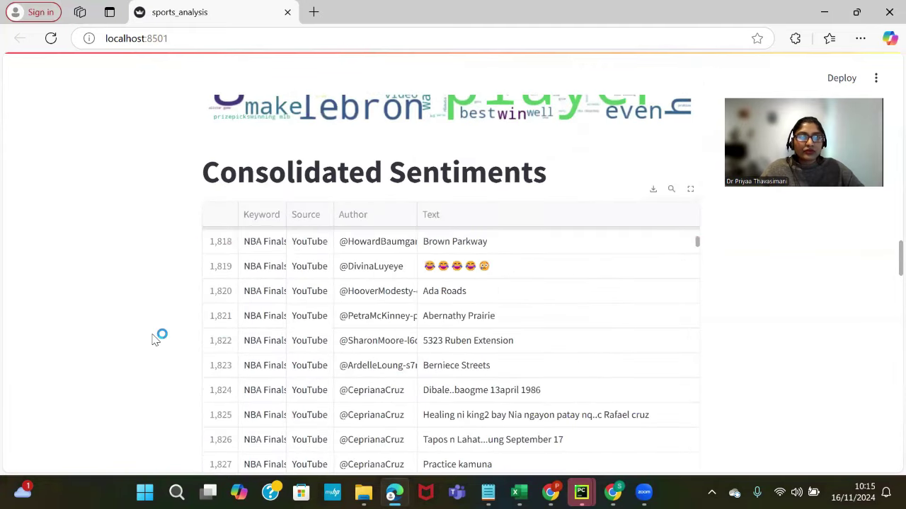
scroll(155, 339, "down", 5)
scroll(154, 340, "down", 10)
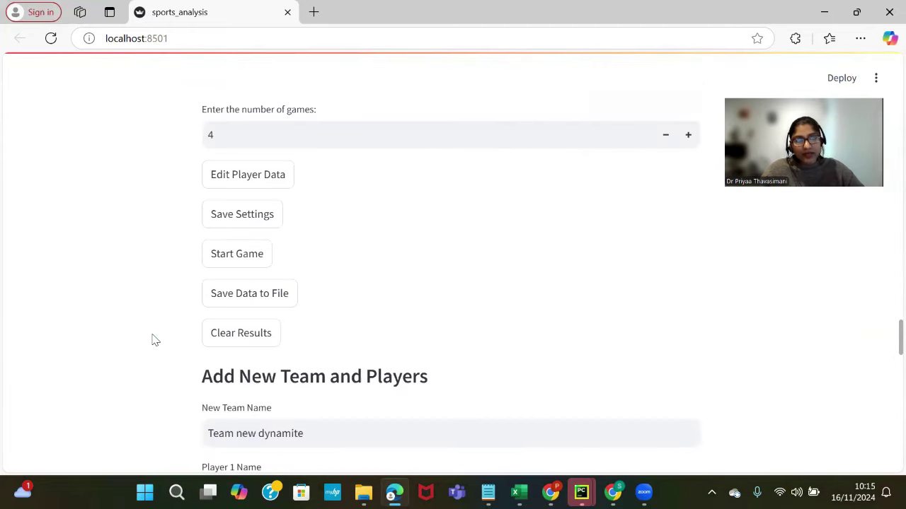
scroll(154, 340, "up", 4)
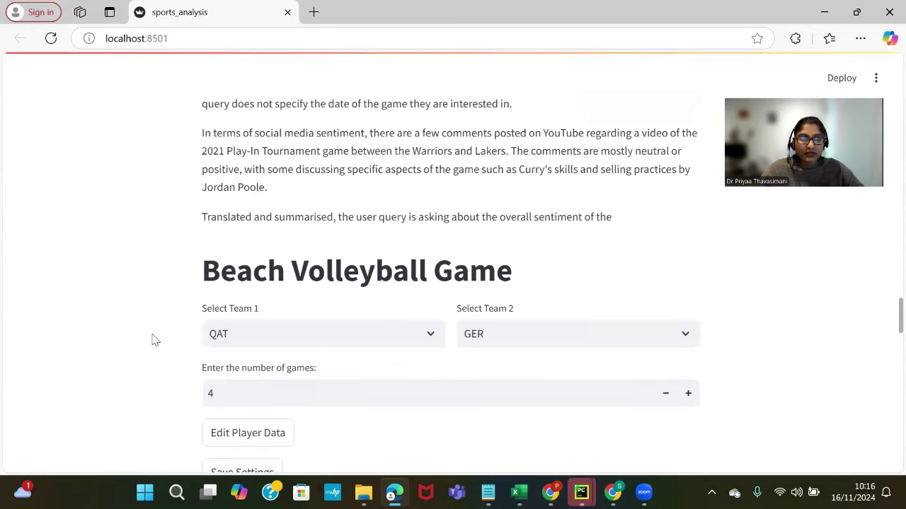
scroll(156, 337, "down", 4)
scroll(128, 212, "up", 2)
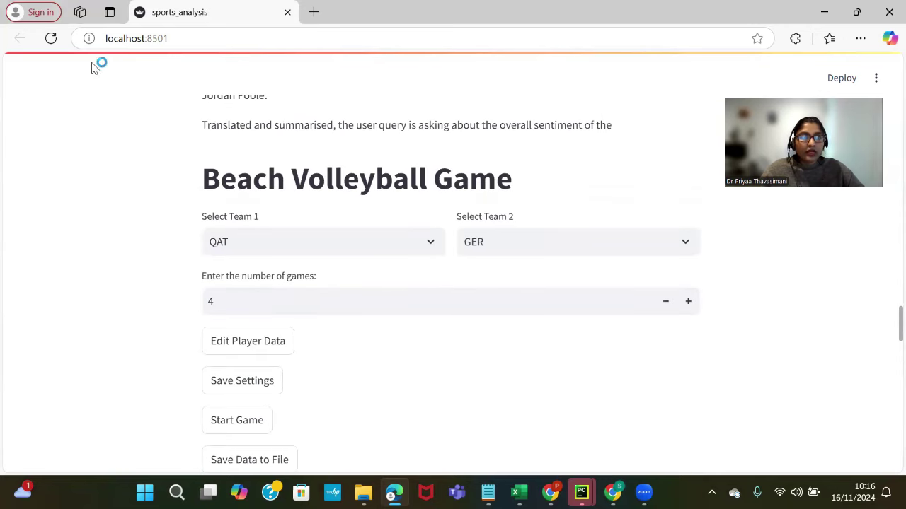
left_click(51, 38)
scroll(128, 346, "down", 20)
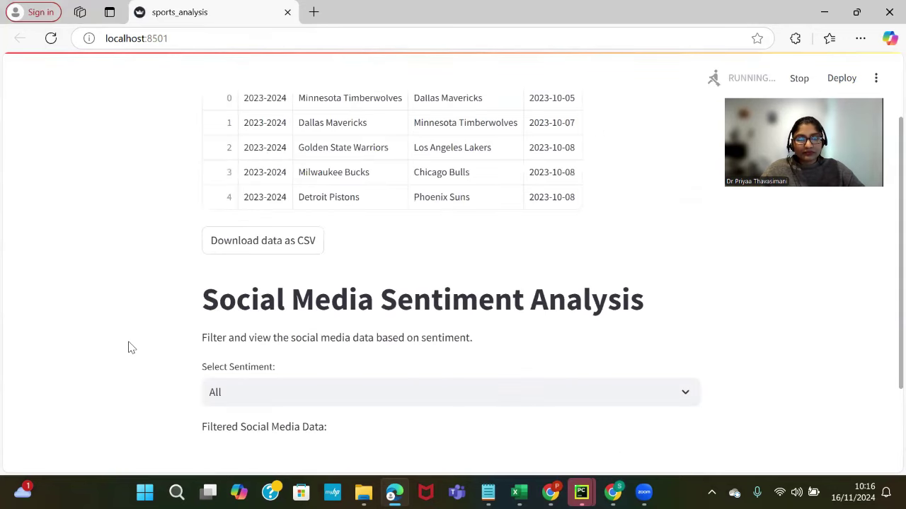
scroll(130, 347, "down", 15)
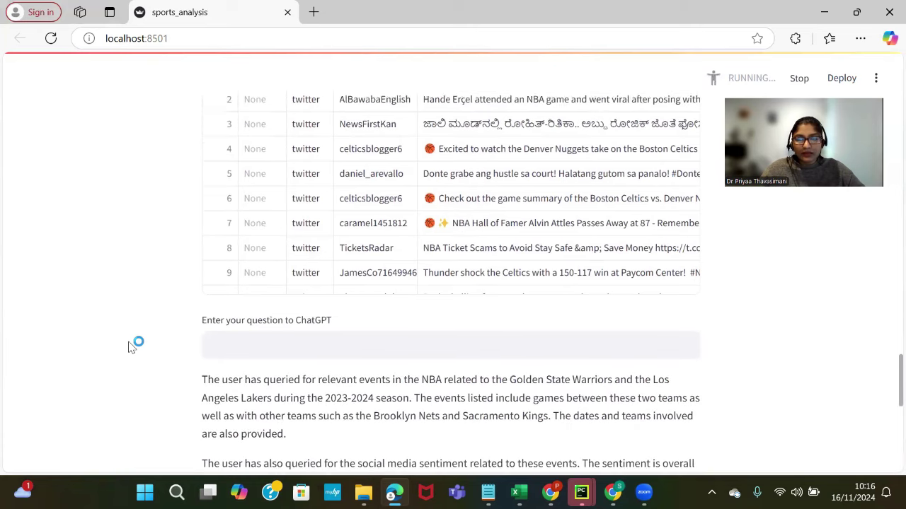
scroll(129, 347, "down", 5)
scroll(128, 347, "down", 6)
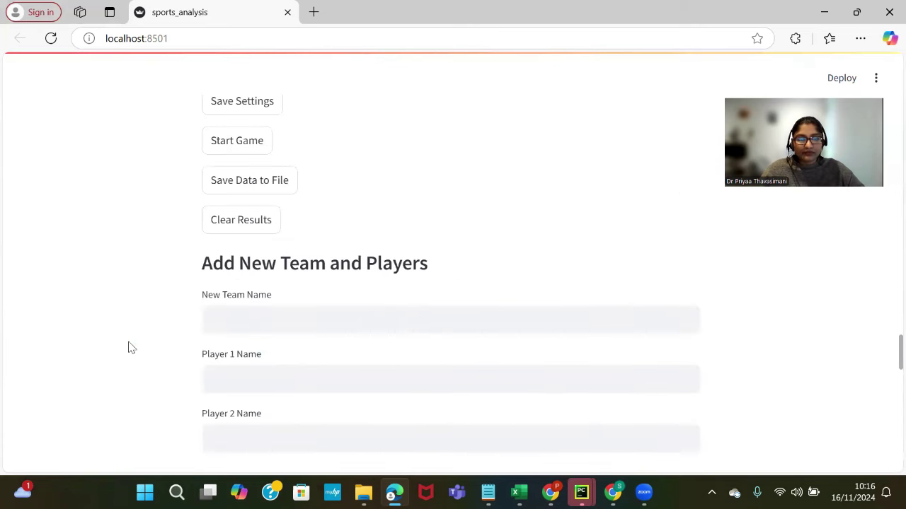
- Choose Team new dynamite as Team 1 against SWE and run a volleyball simulation of 4 games
scroll(128, 348, "up", 3)
left_click(318, 172)
scroll(339, 349, "down", 3)
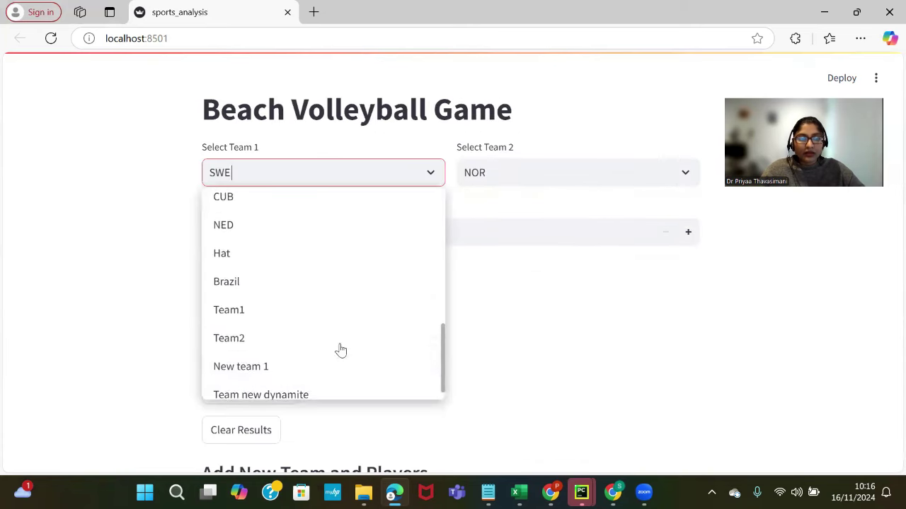
left_click(274, 386)
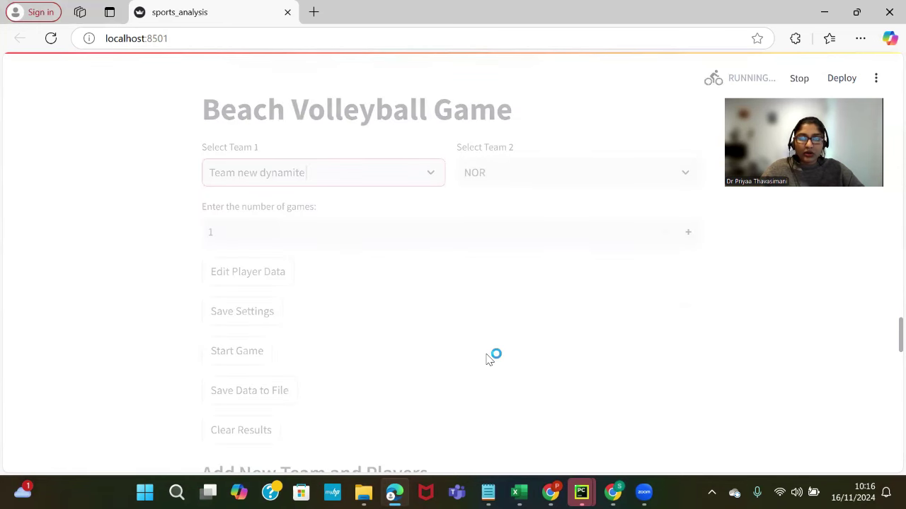
scroll(147, 386, "down", 1)
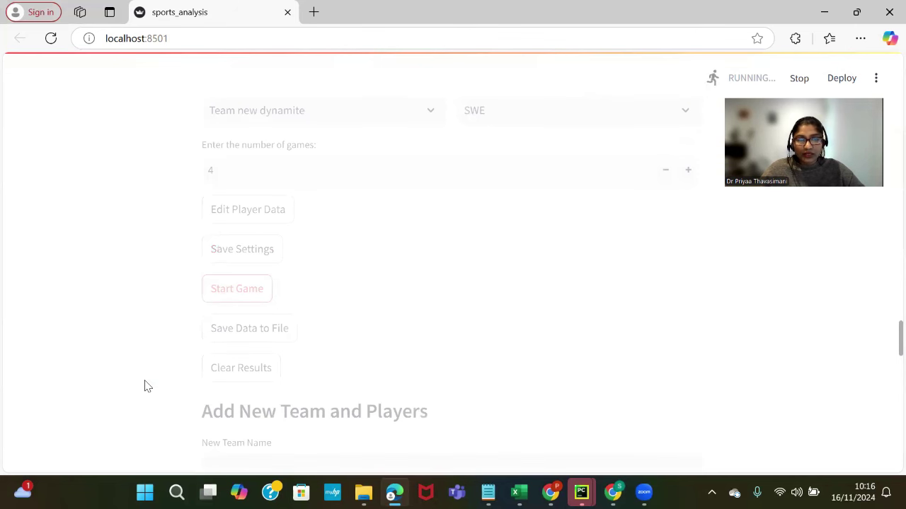
scroll(147, 386, "down", 2)
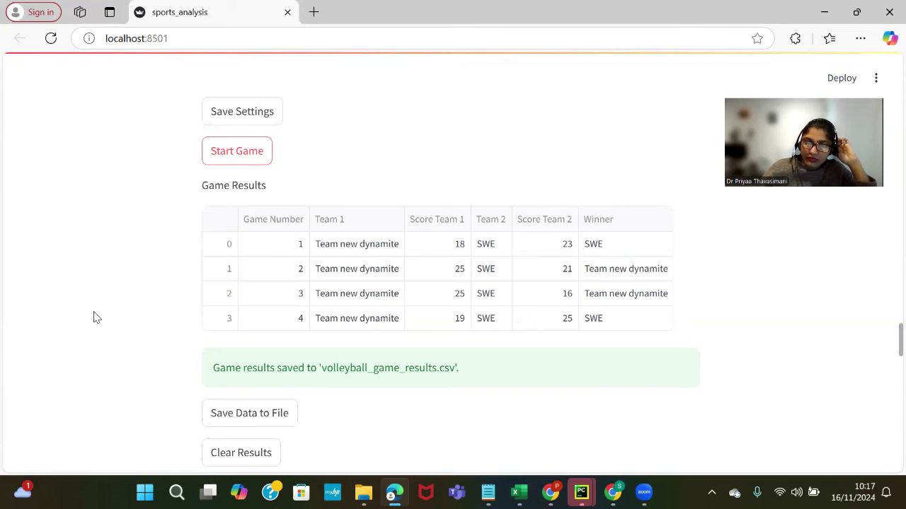
- Save the volleyball game data to file
scroll(94, 316, "down", 2)
left_click(248, 311)
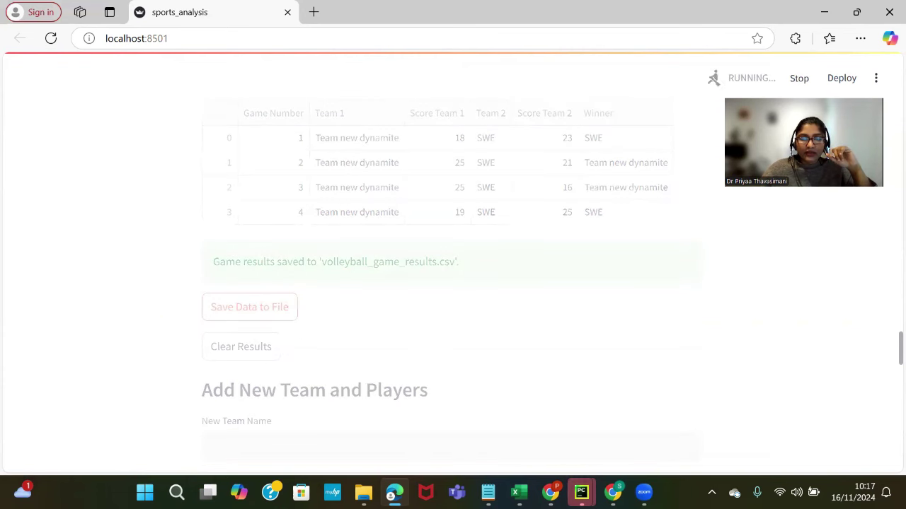
- Switch to PyCharm and select all the contents of volleyball_game_results.csv to show the saved results
mouse_move(581, 491)
left_click(495, 409)
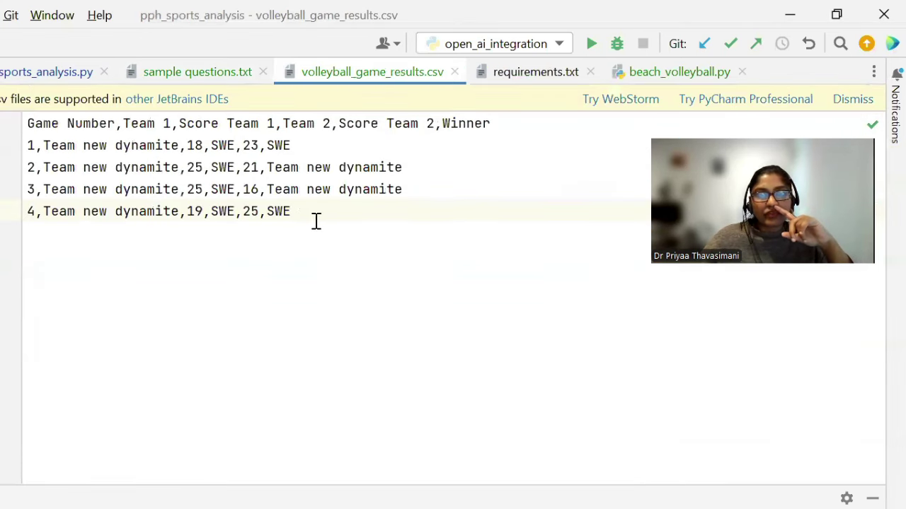
key("ctrl+a")
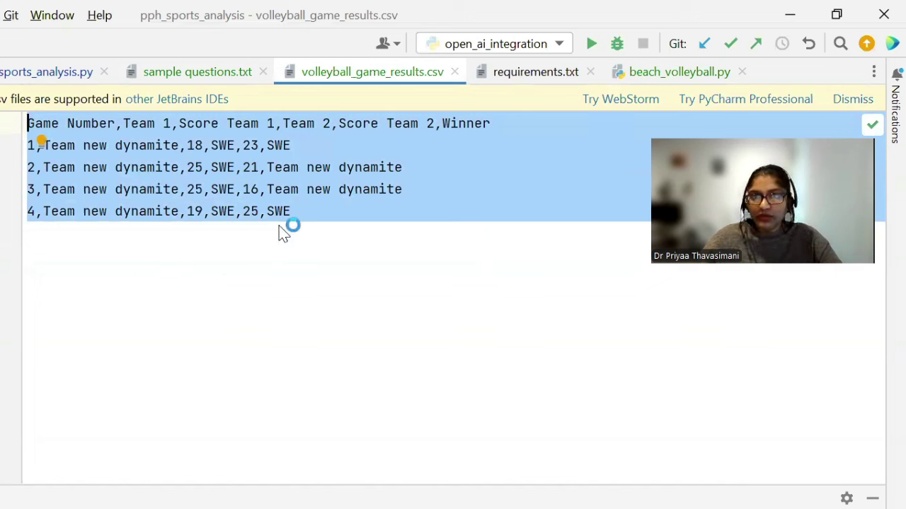
- Switch back to the sports_analysis app in the browser and review the page from the keyword chart to the new team form
key("alt+Tab")
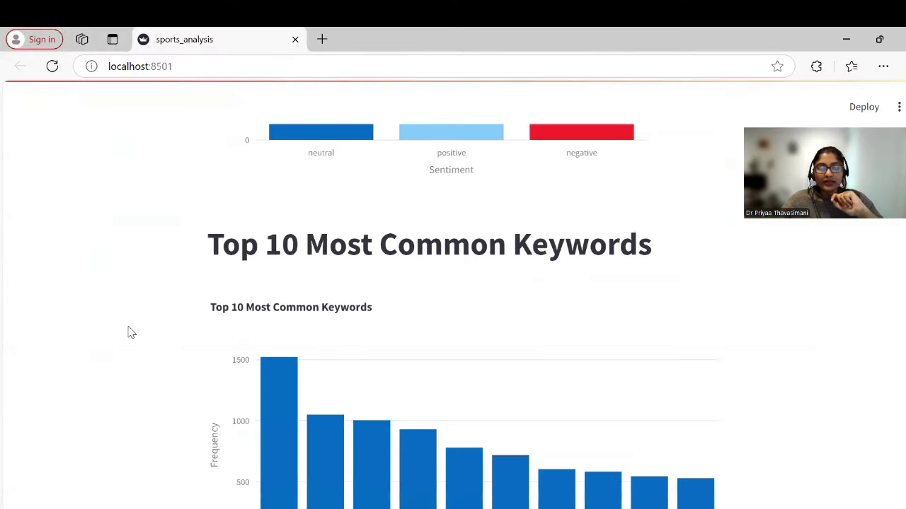
scroll(129, 353, "down", 5)
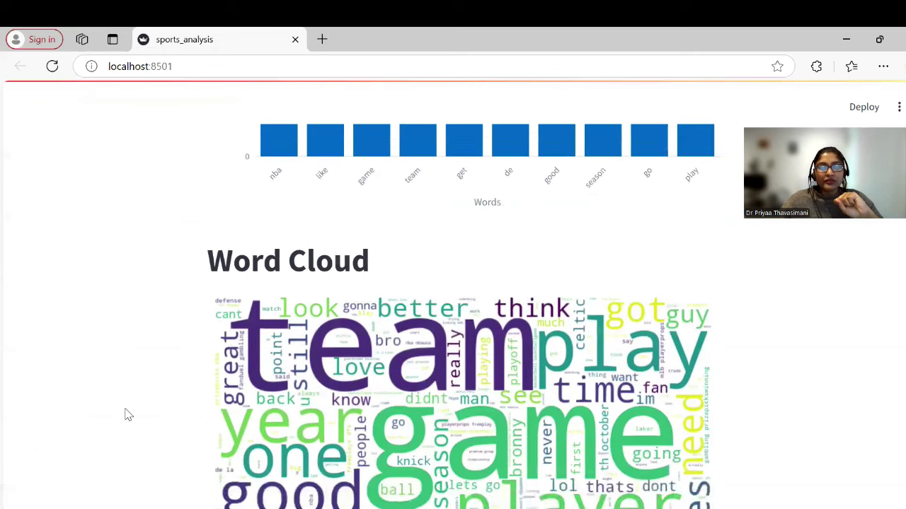
scroll(128, 415, "down", 20)
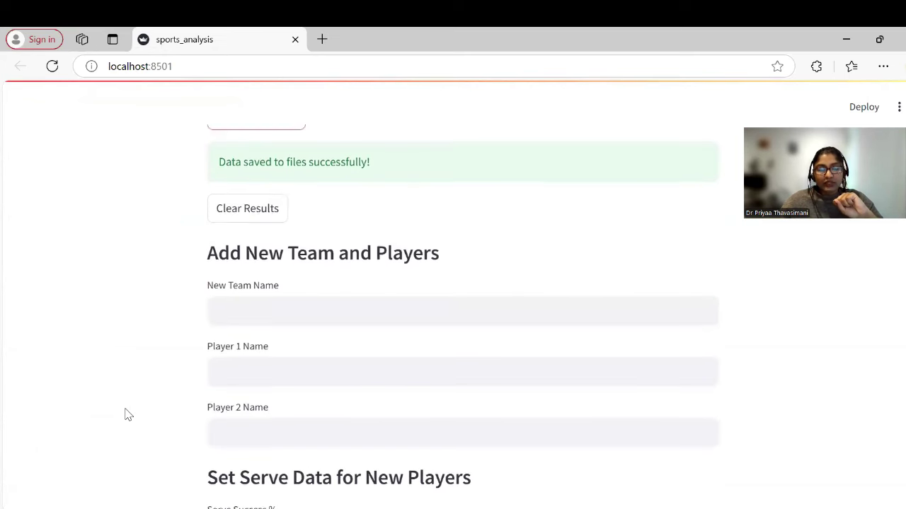